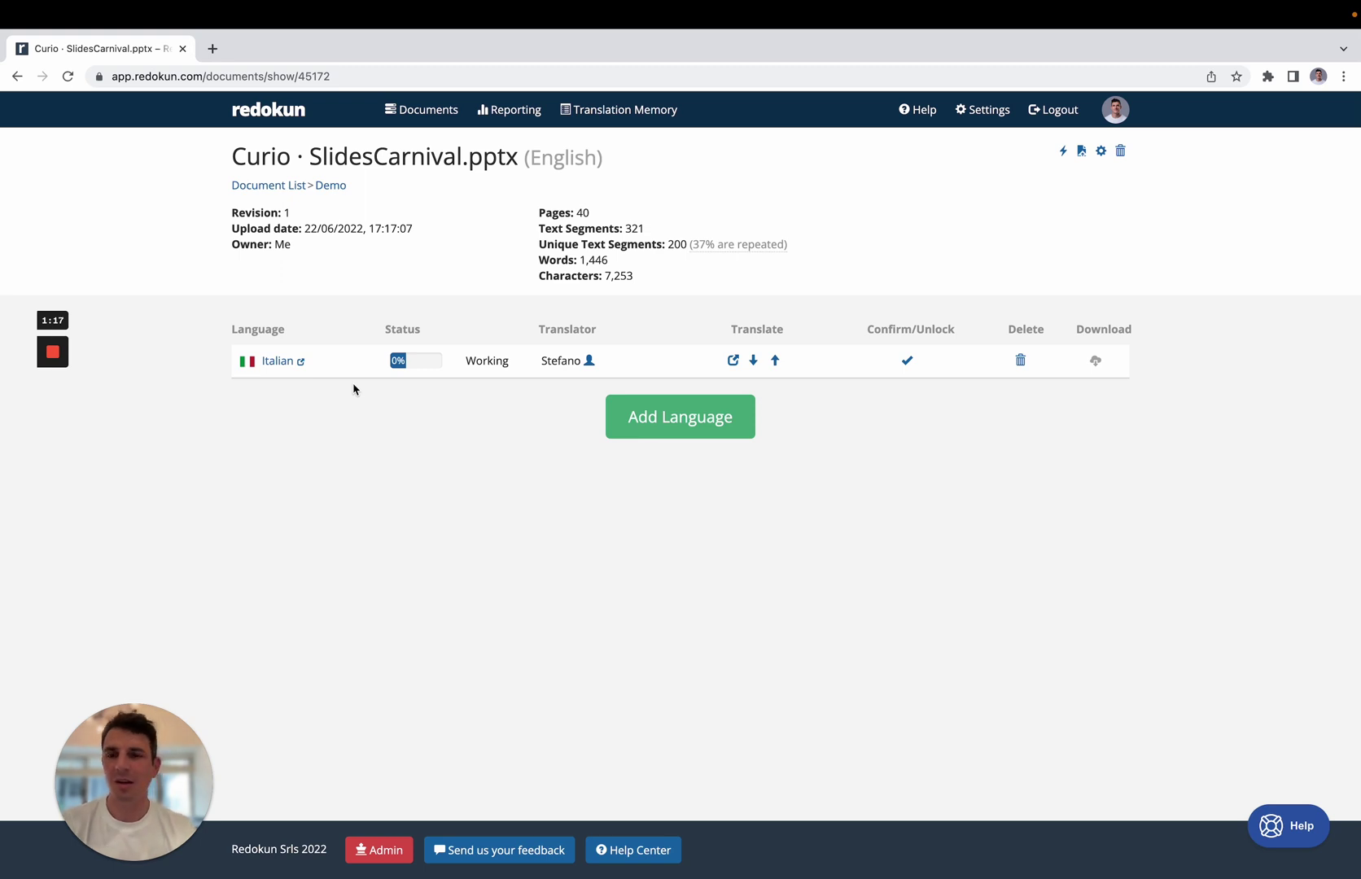
Open the Italian translation editor, then enlarge and close the page 1 slide preview
left_click(733, 366)
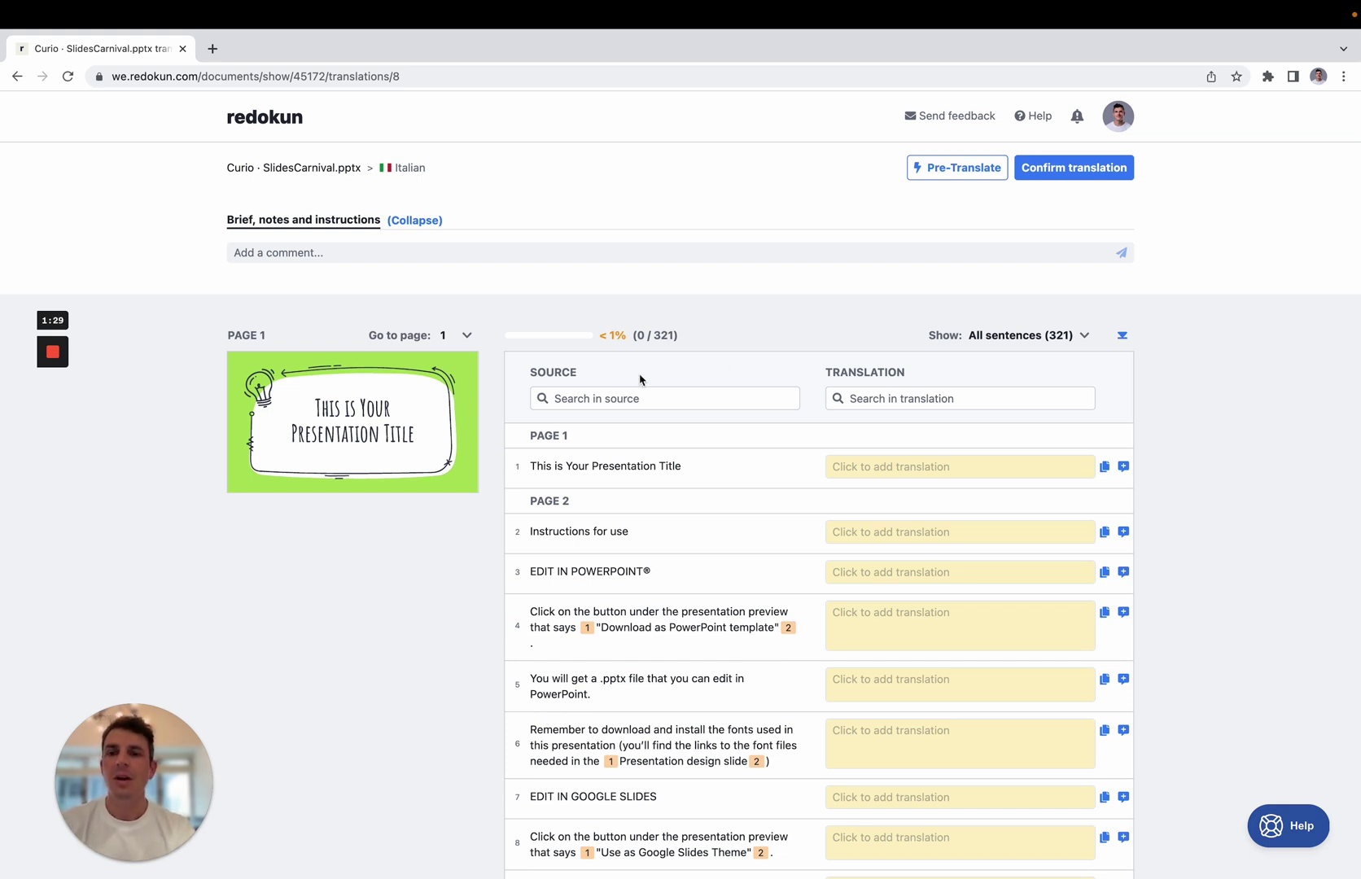
left_click(409, 437)
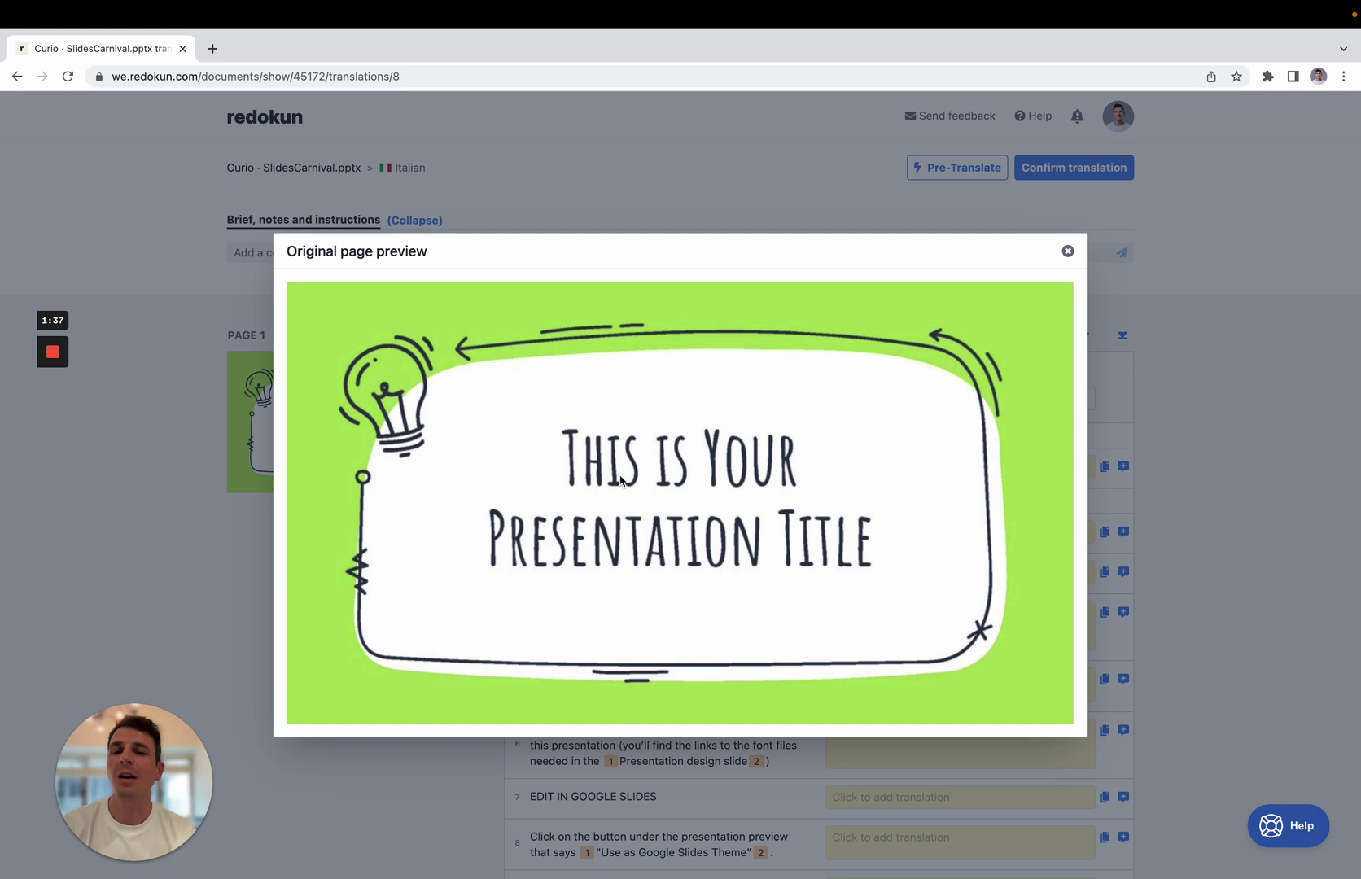
left_click(460, 766)
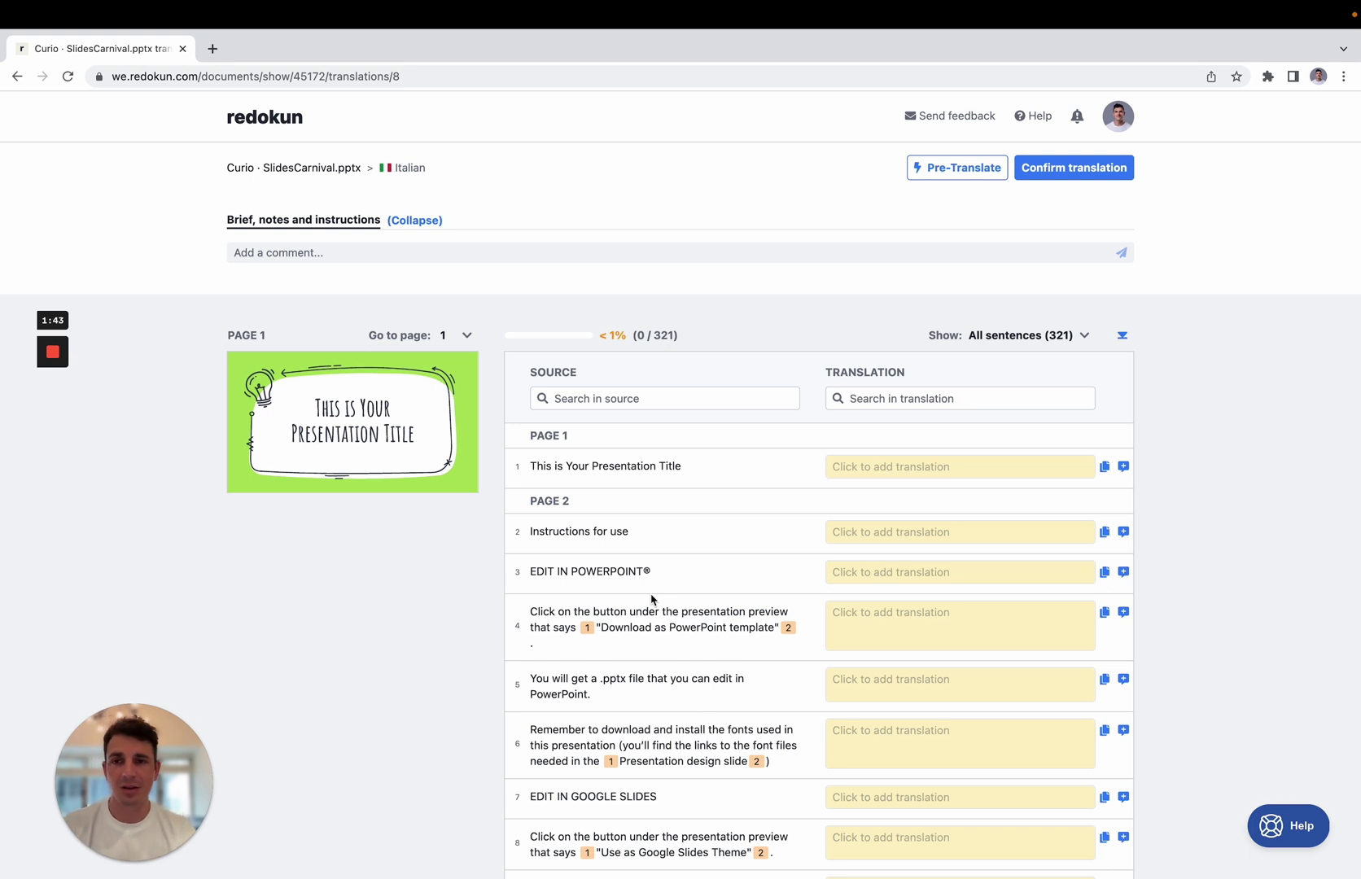
Fill row 1 from the 100% memory match and row 2 with DeepL's 'Istruzioni per l'uso'
left_click(855, 469)
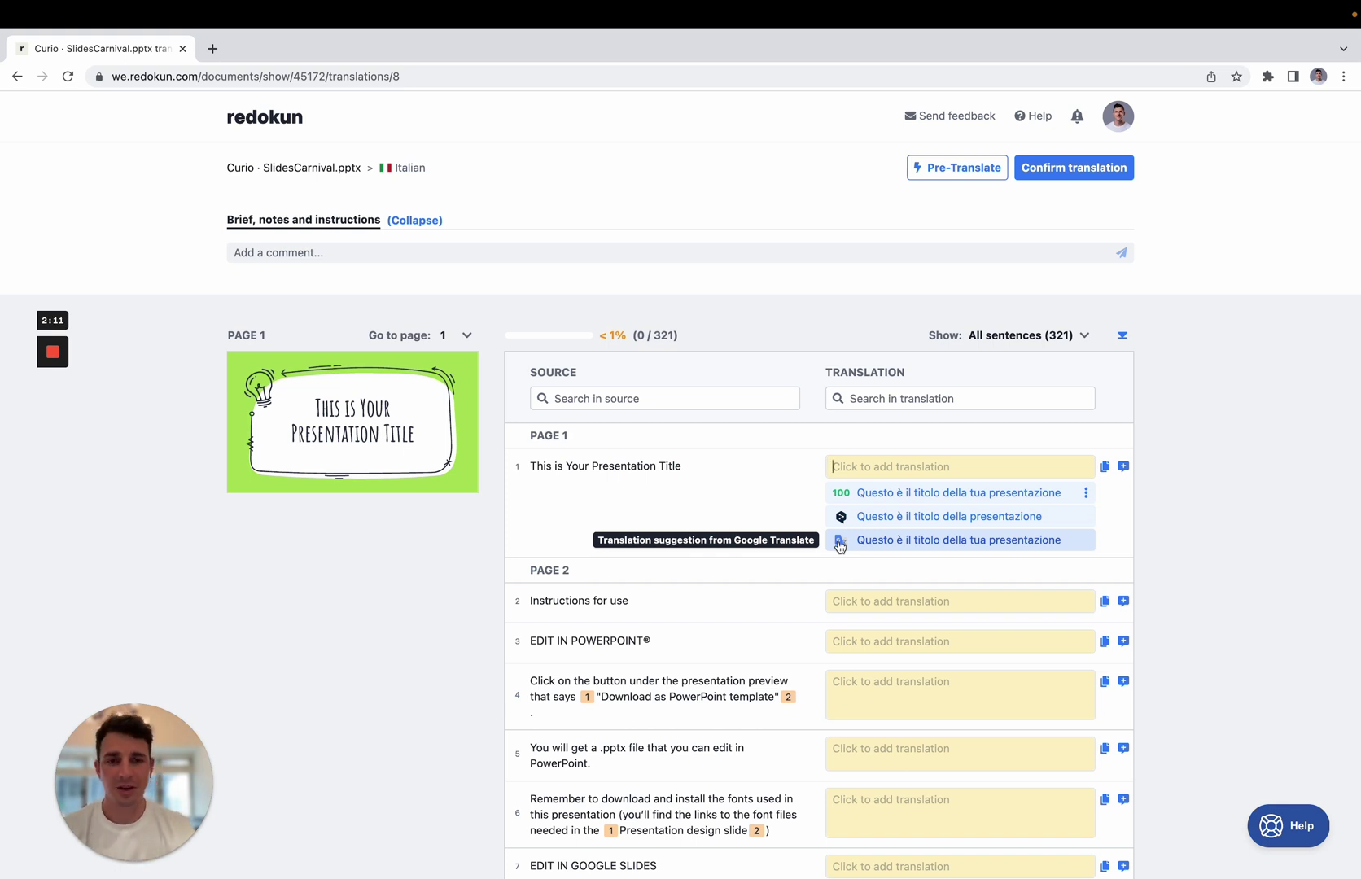
left_click(899, 495)
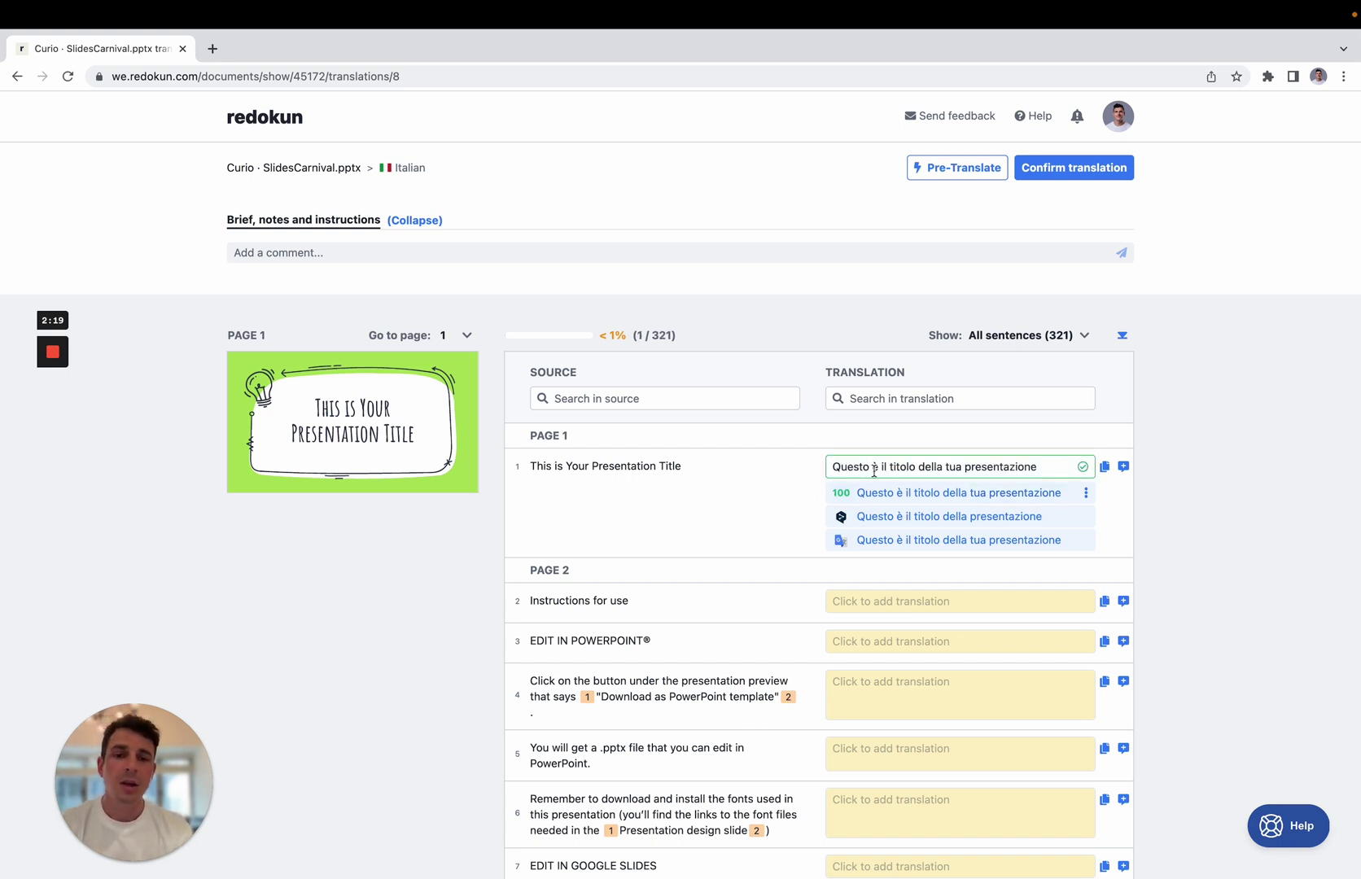
left_click(872, 601)
type("adas")
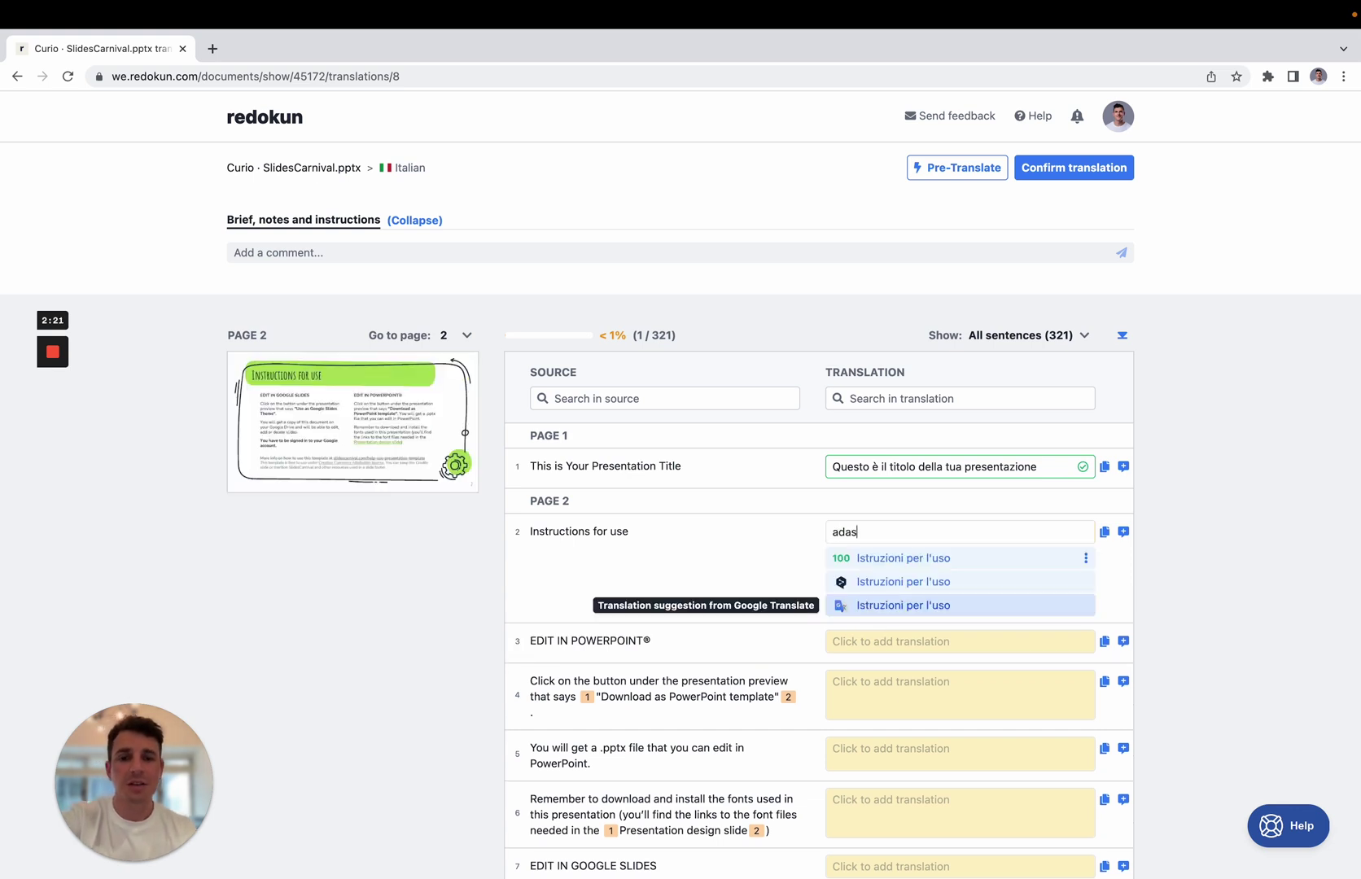
key("Tab")
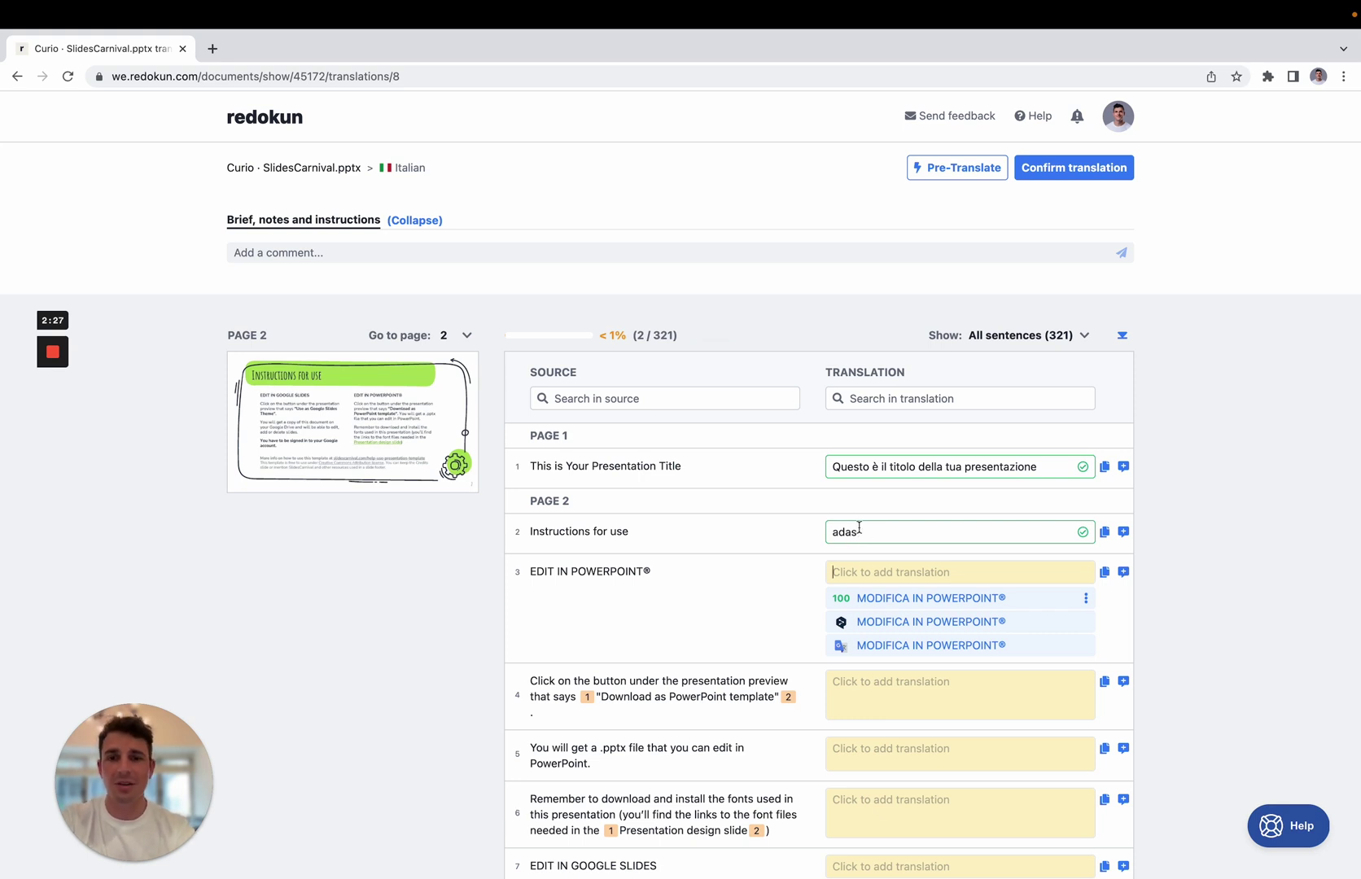
left_click(861, 531)
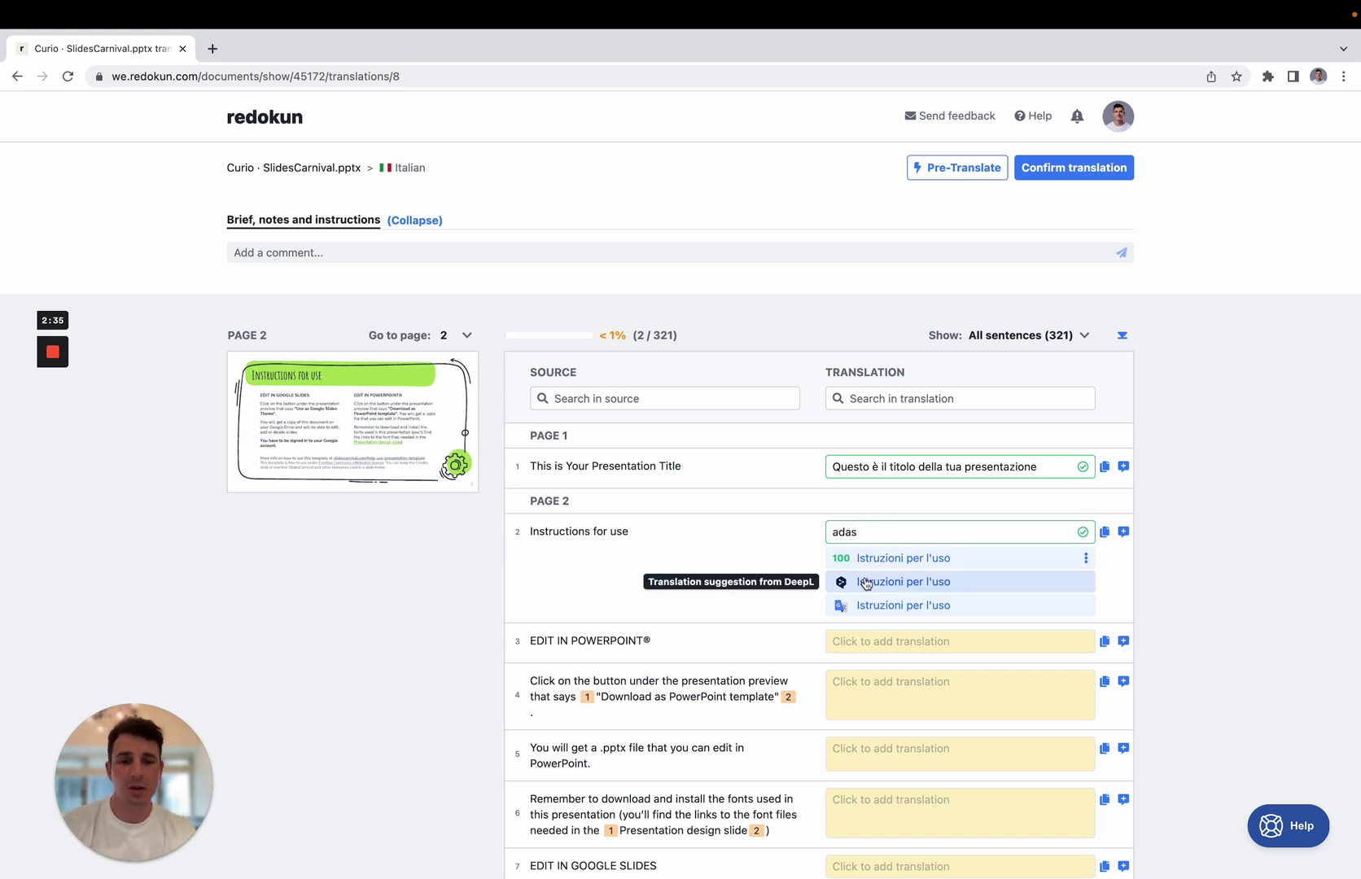
left_click(866, 584)
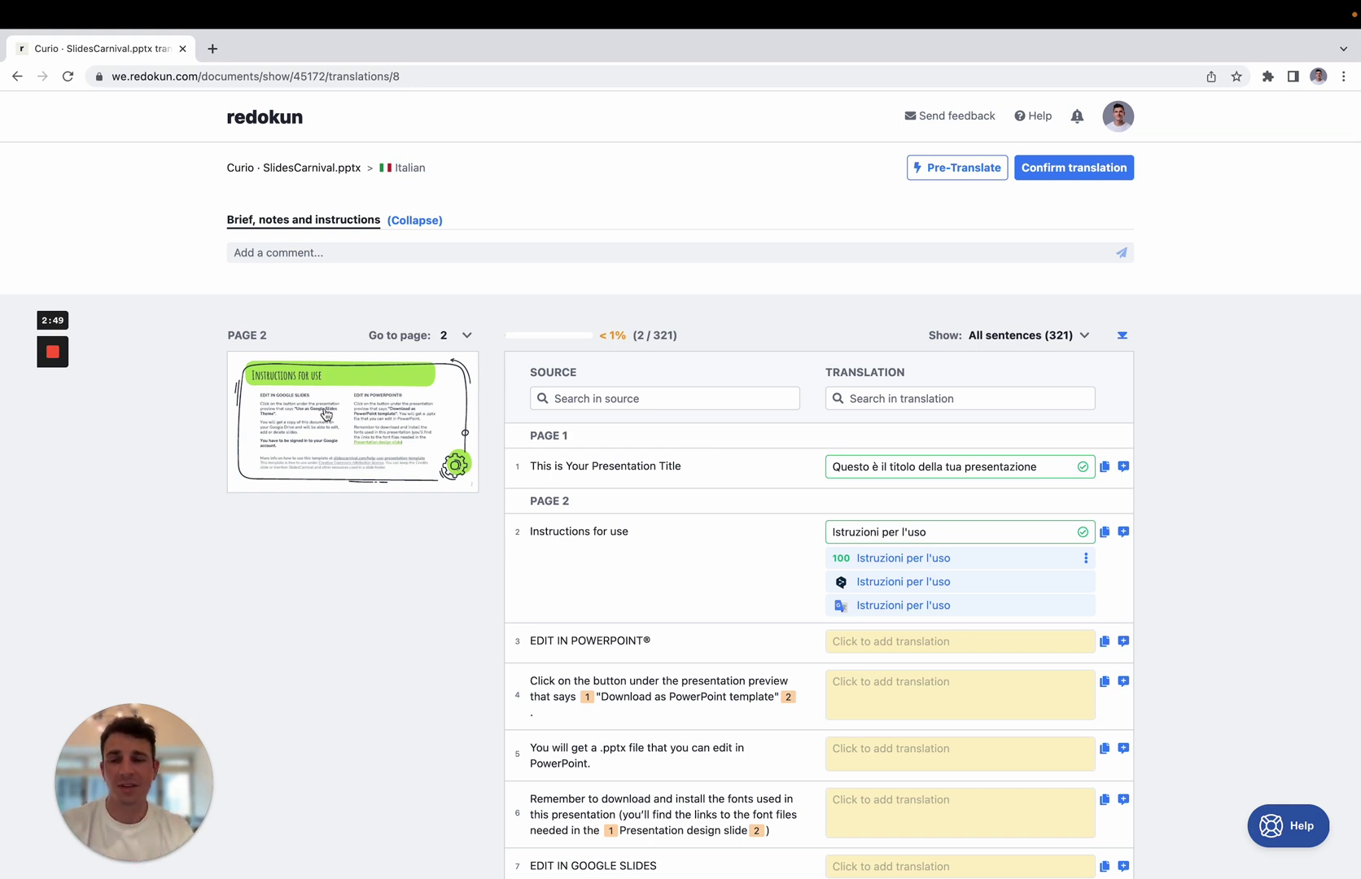
Confirm and lock the Italian translation, then return to the document page
left_click(1076, 171)
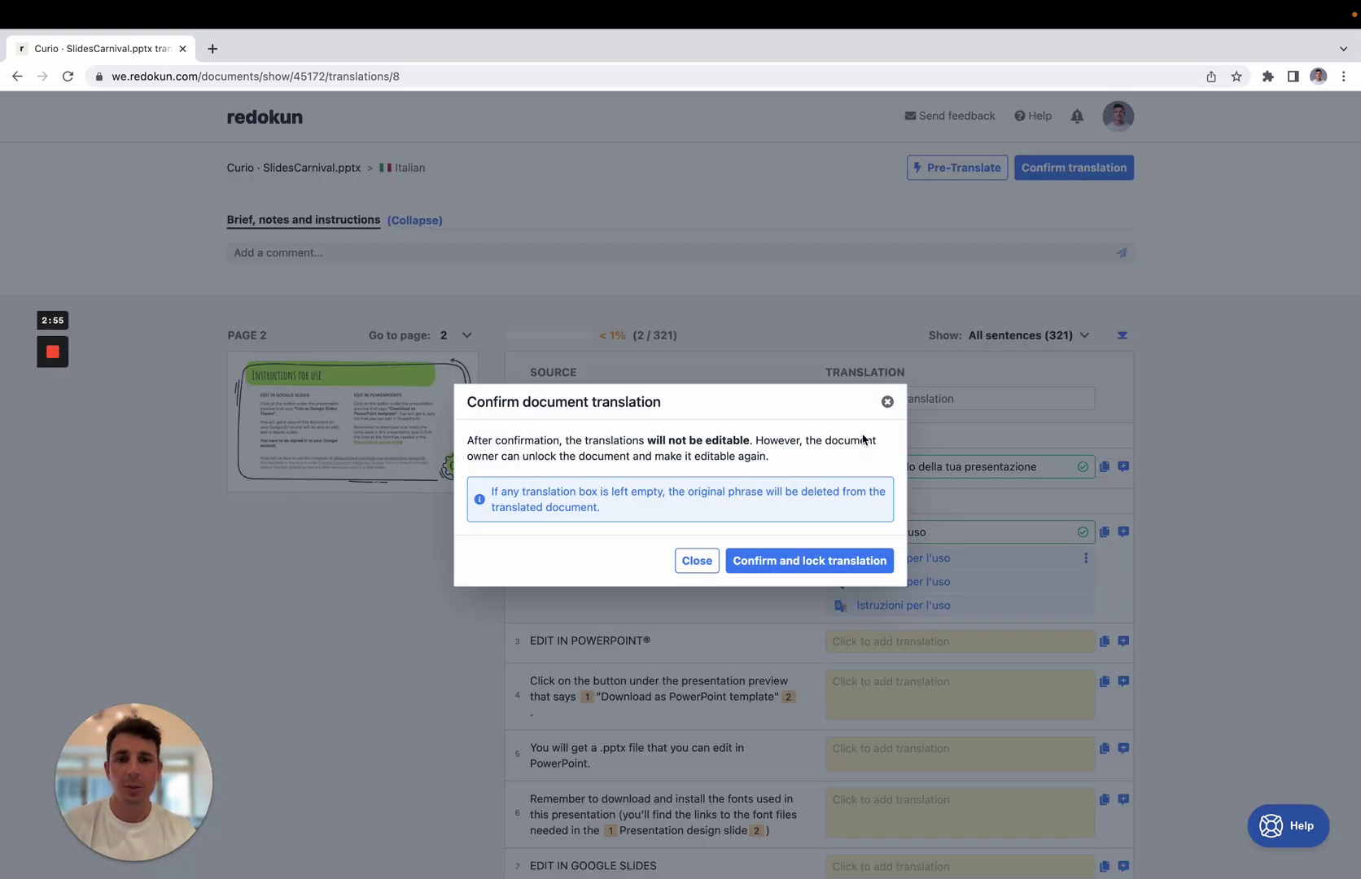
left_click(812, 571)
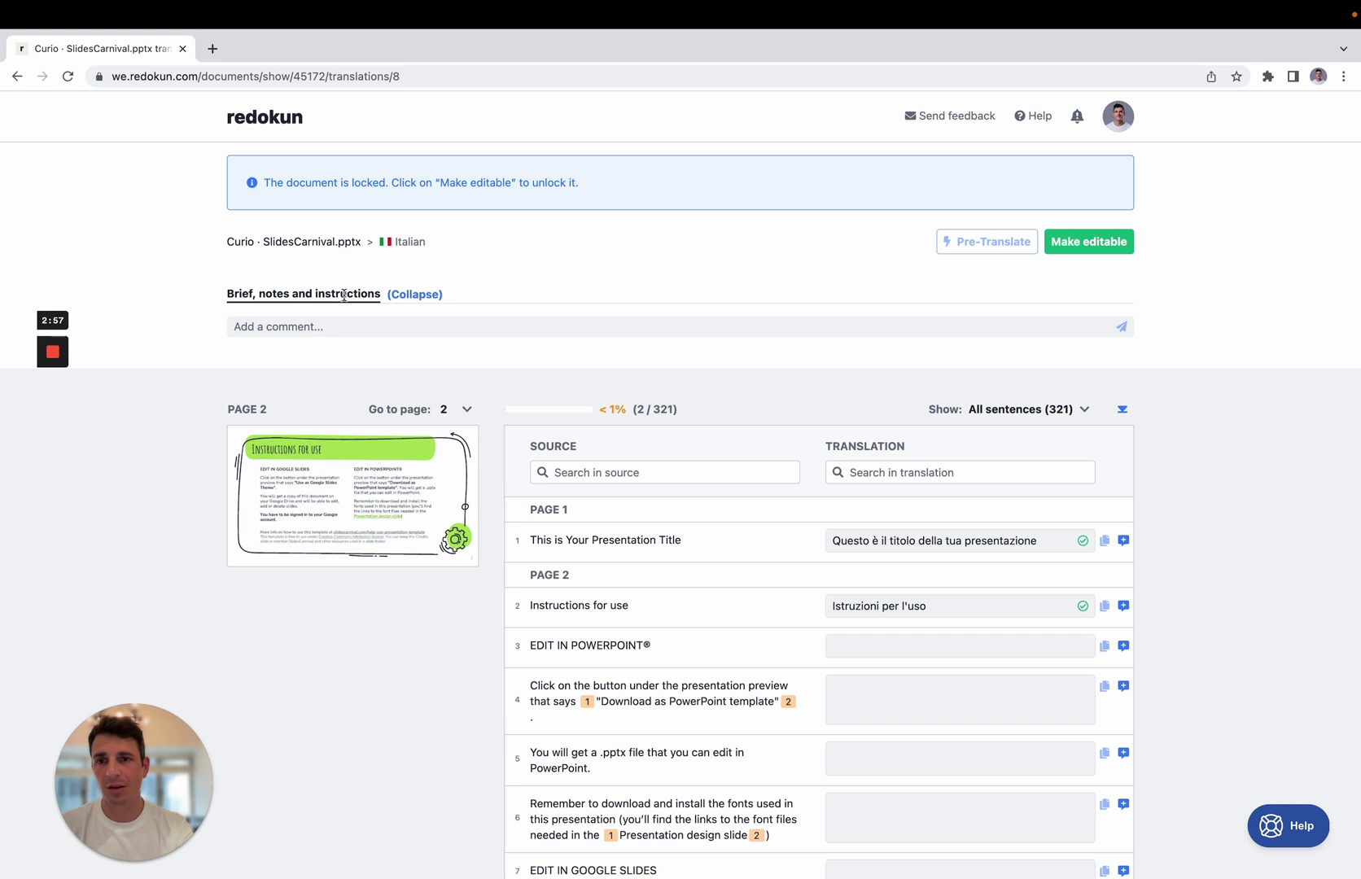
left_click(319, 247)
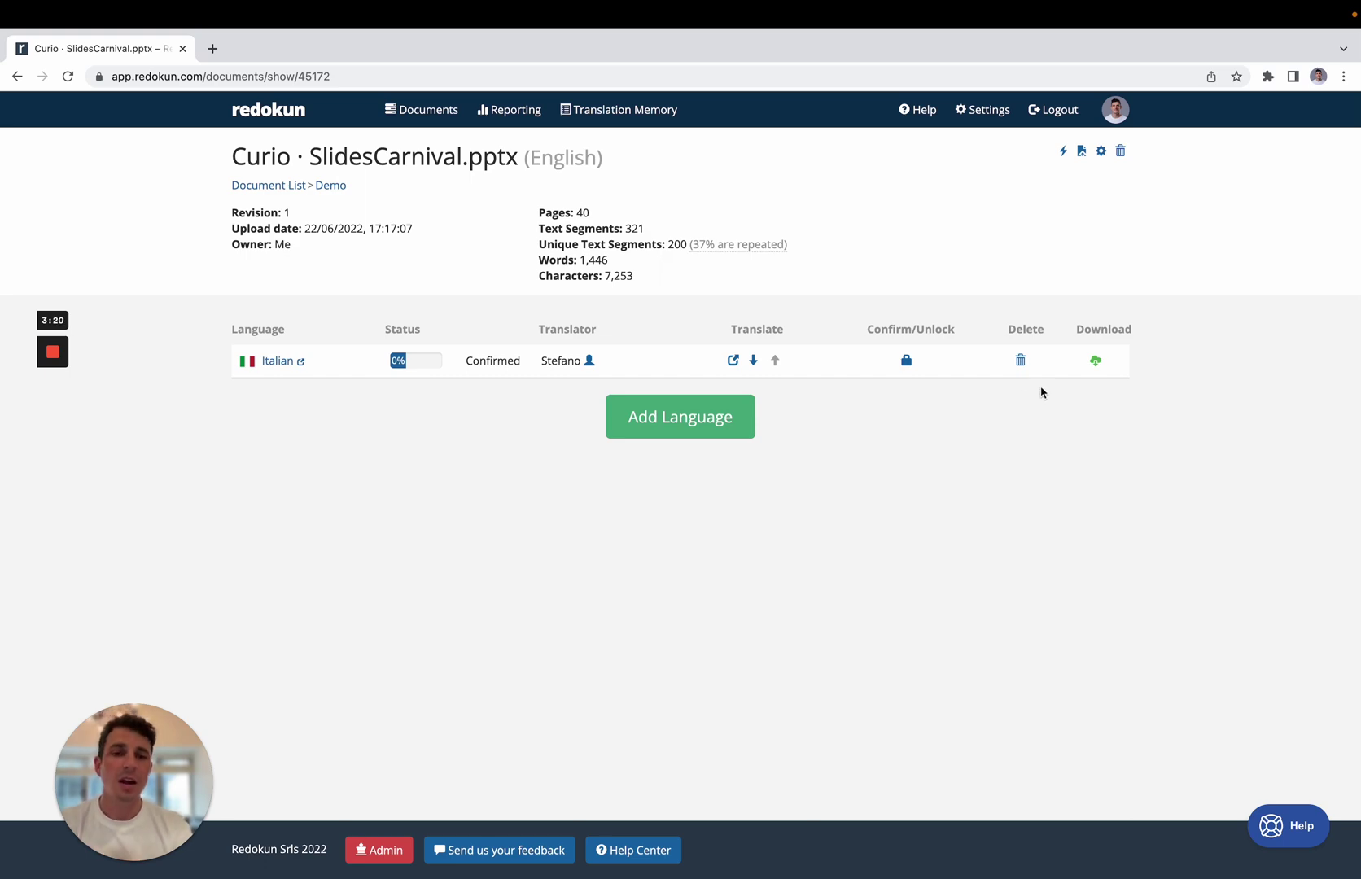
Unlock the confirmed Italian translation so it returns to Working status
left_click(906, 361)
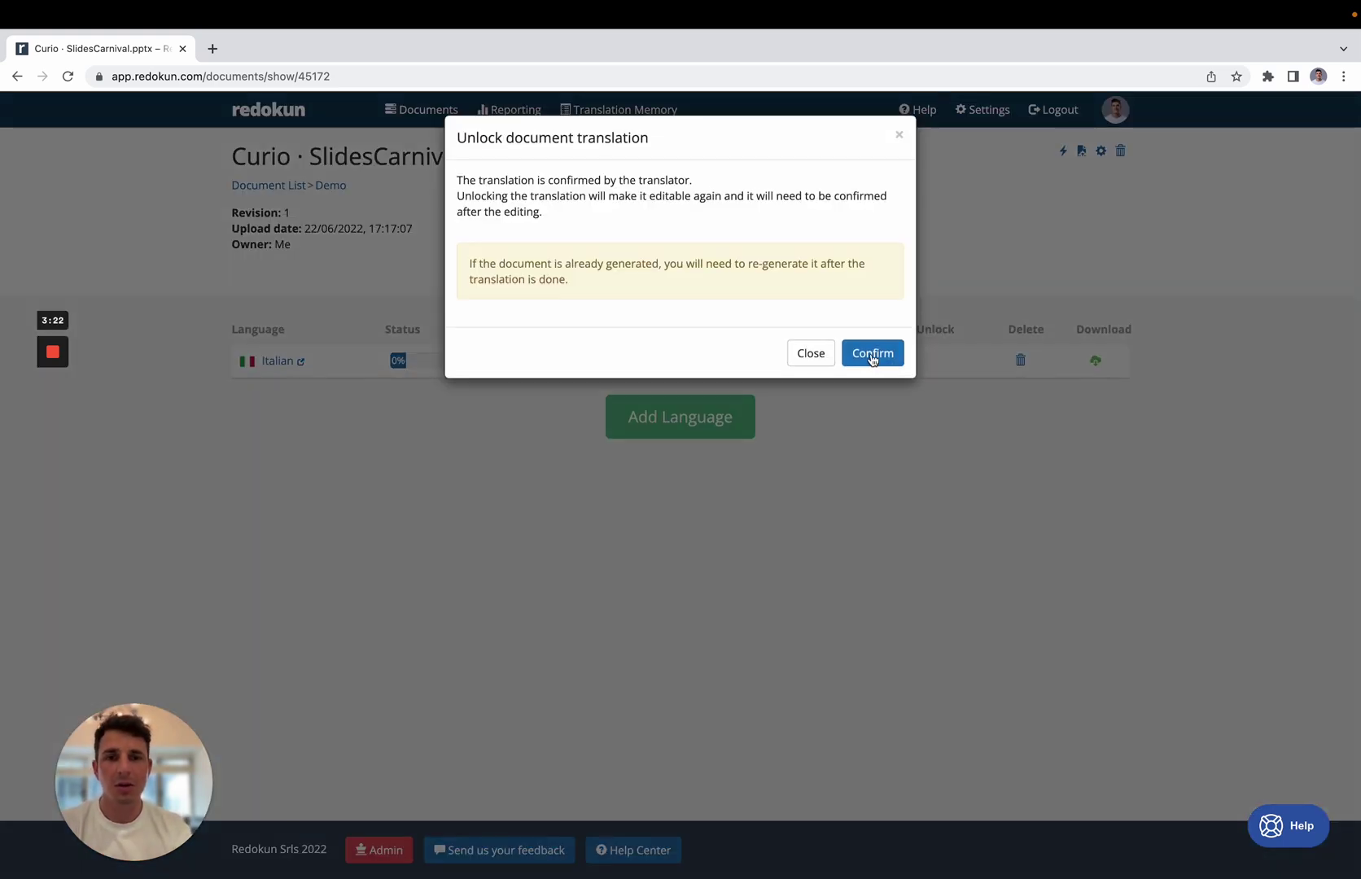
left_click(875, 354)
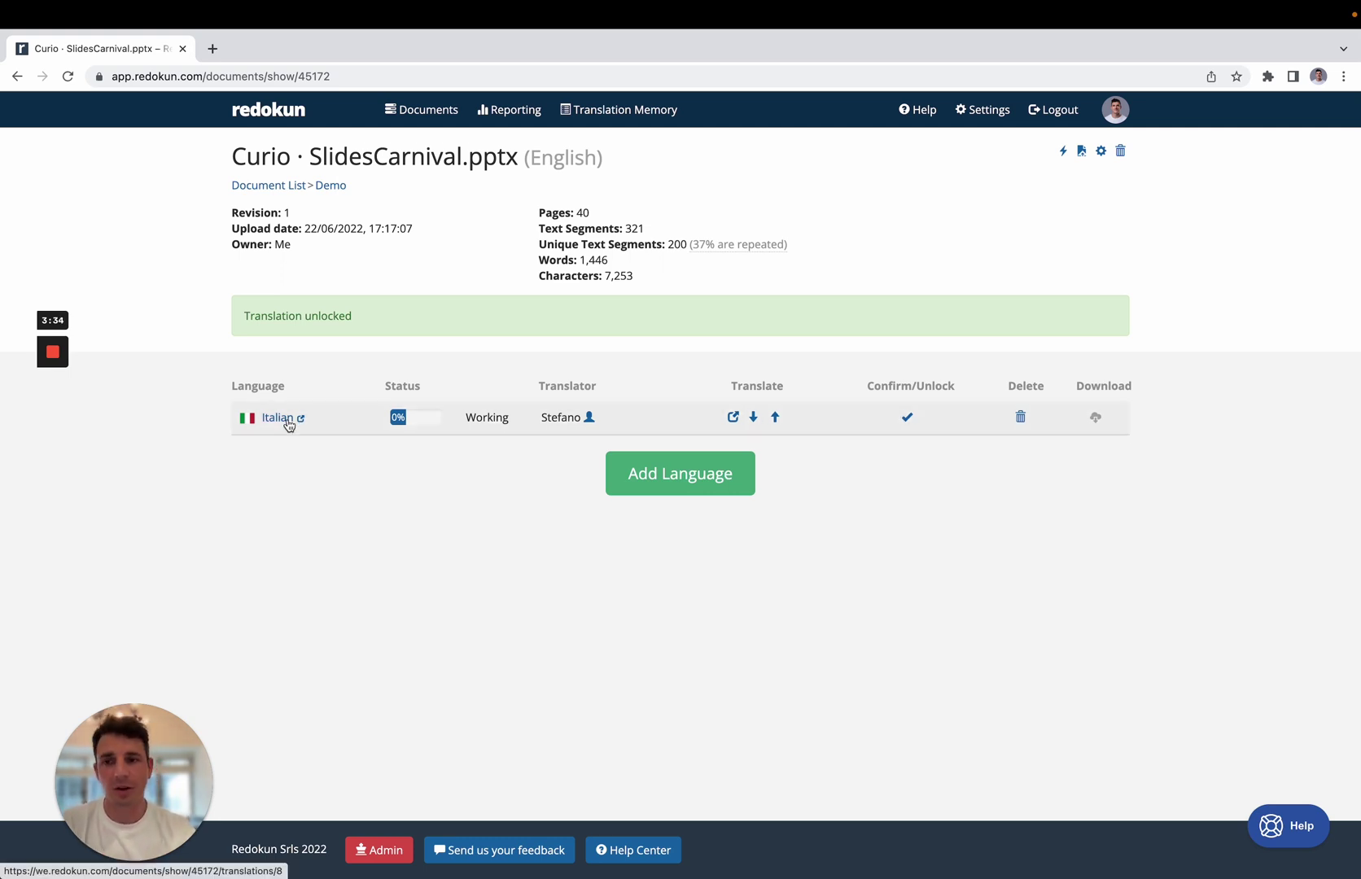
Run Pre-Translate for Italian with Pass 2 and Pass 3 enabled and drafts off
left_click(1068, 154)
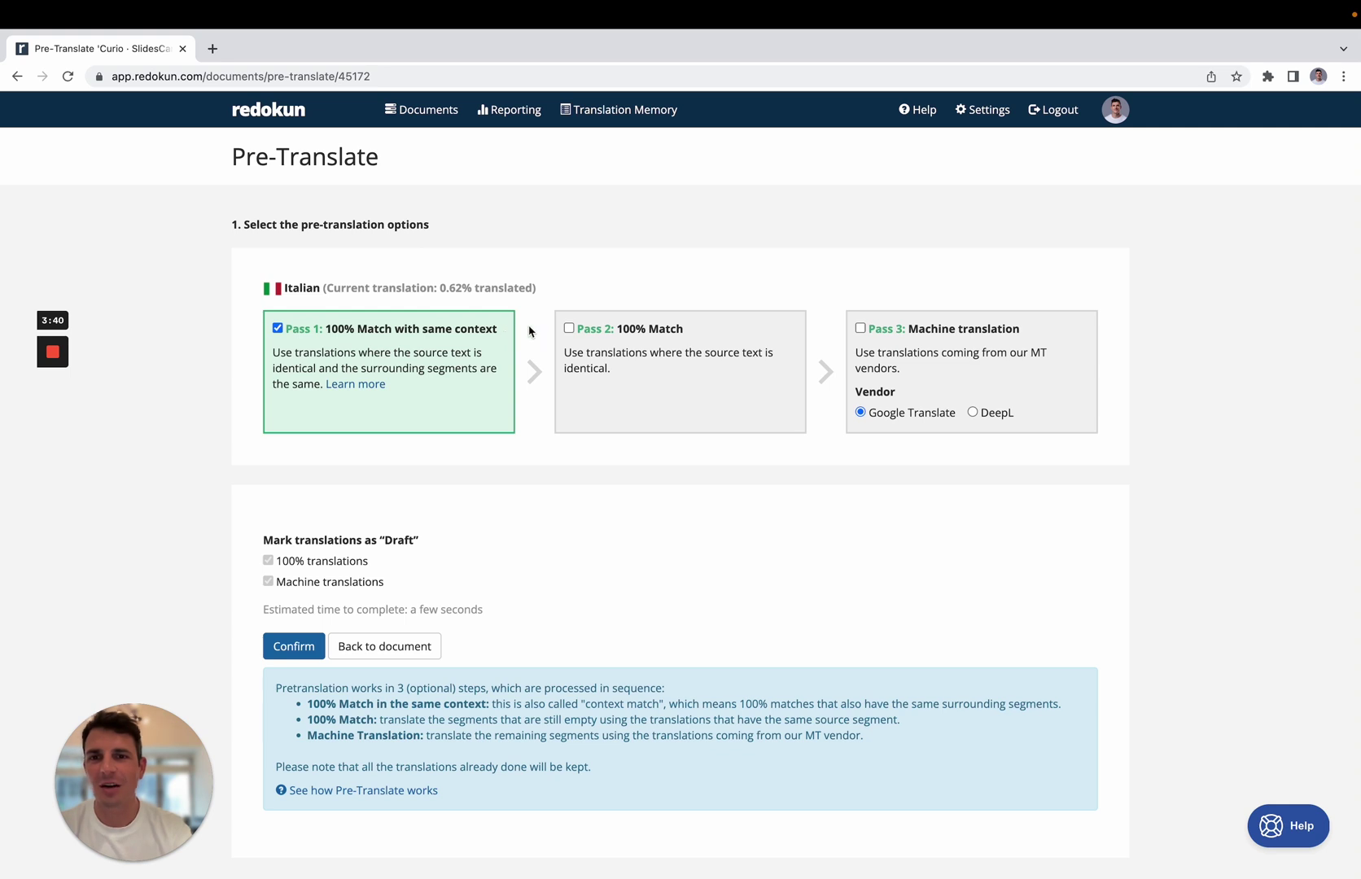
left_click(569, 329)
left_click(861, 329)
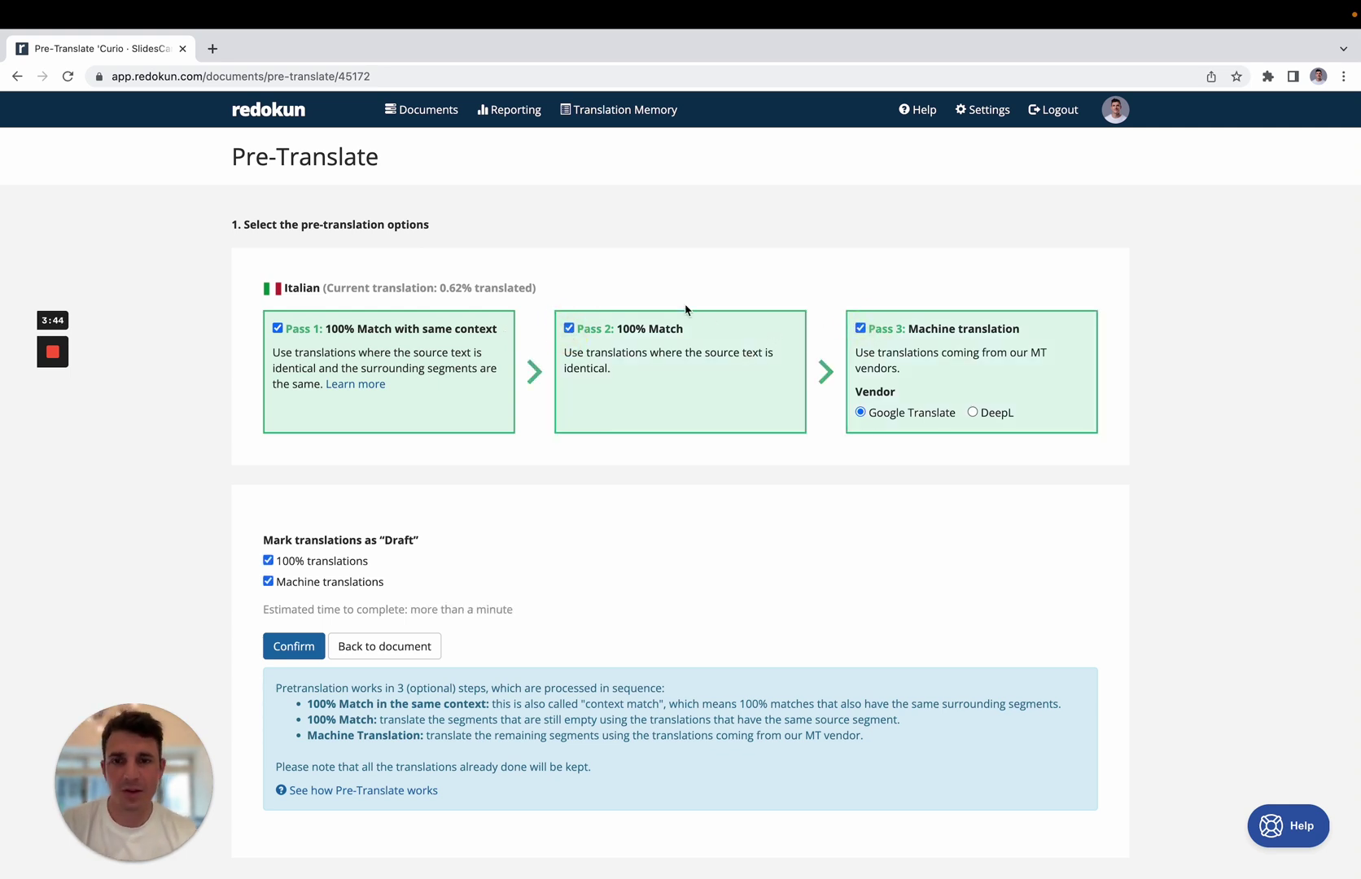
left_click(268, 561)
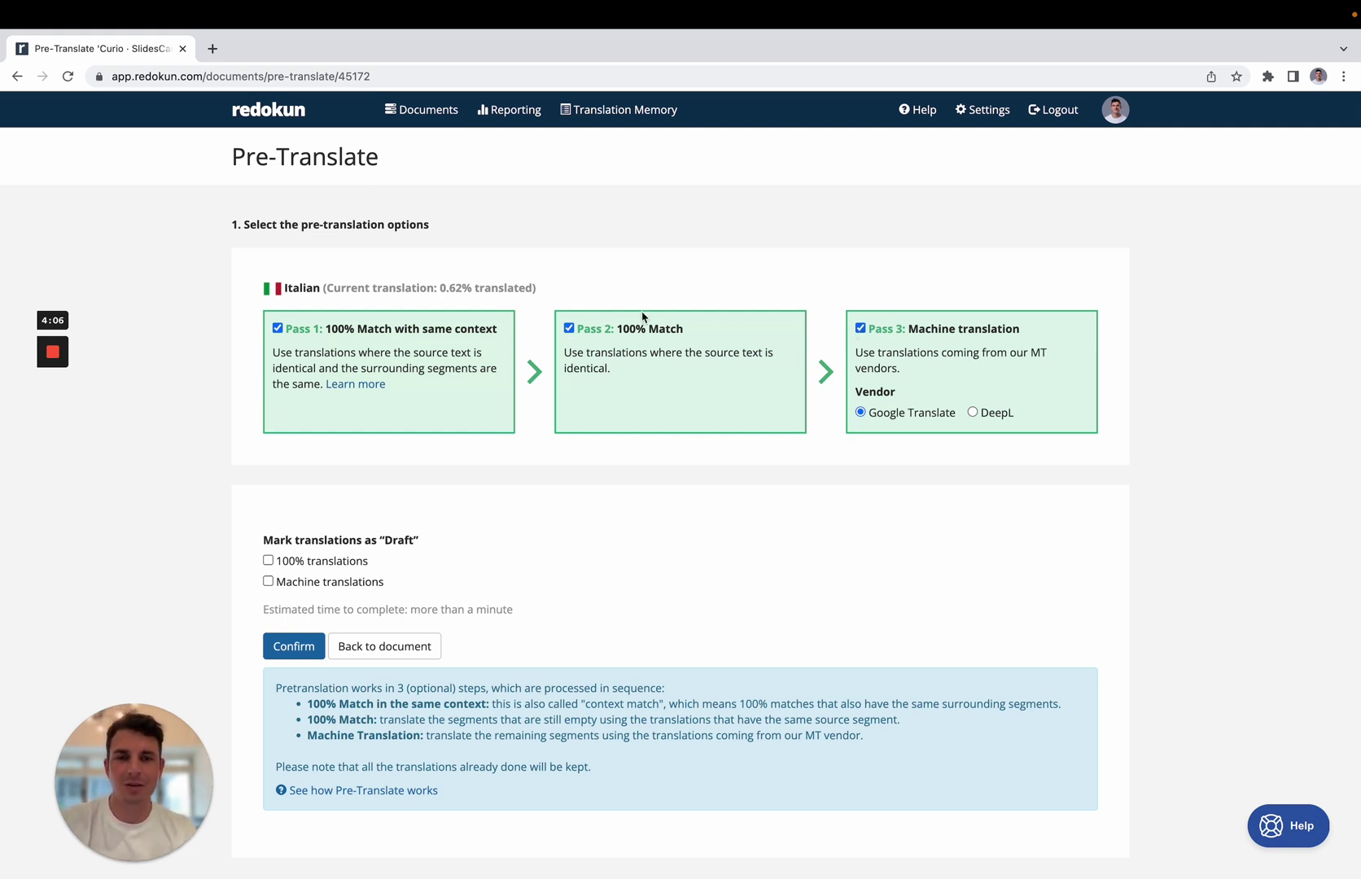
left_click(861, 329)
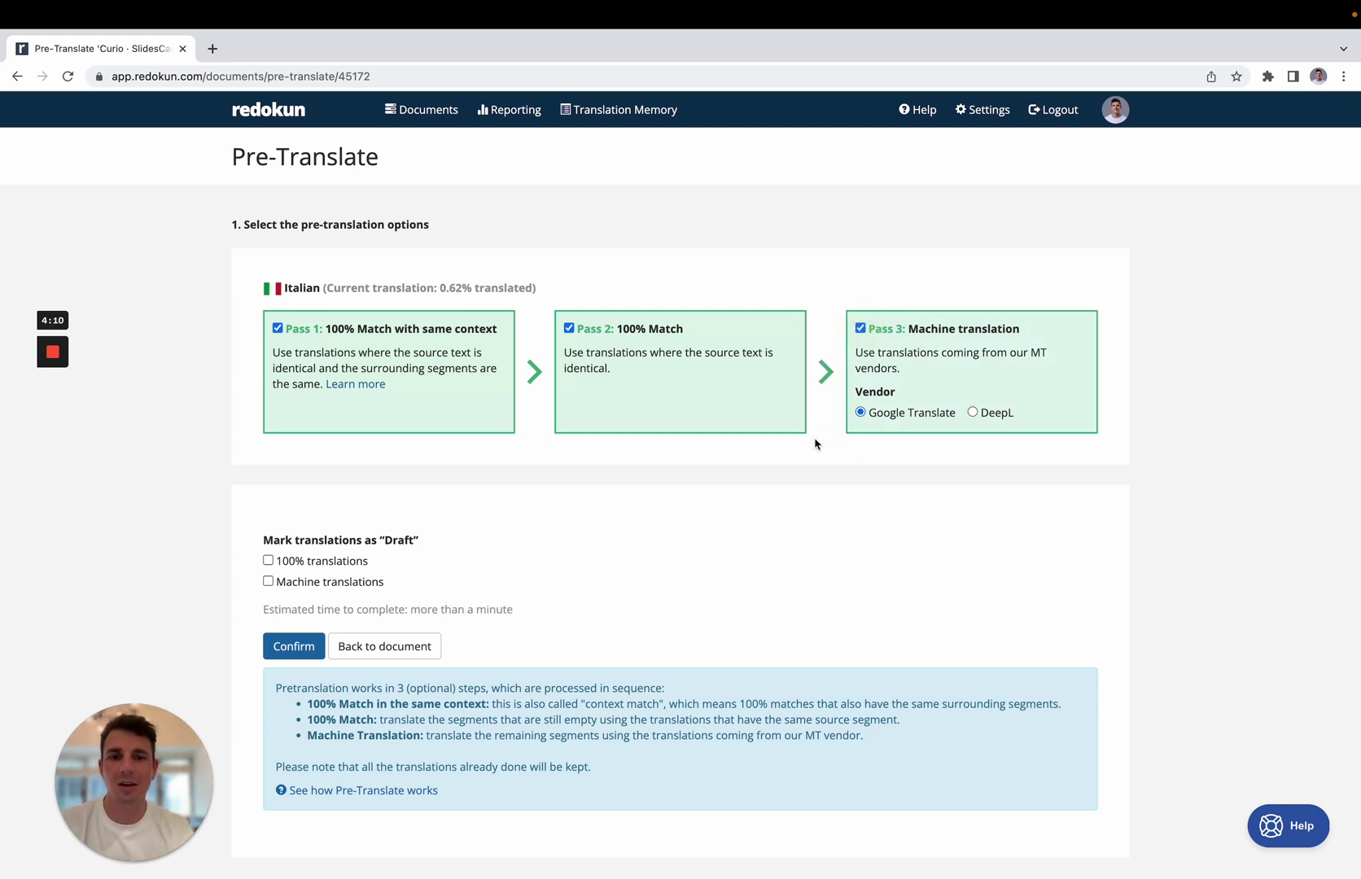
left_click(296, 644)
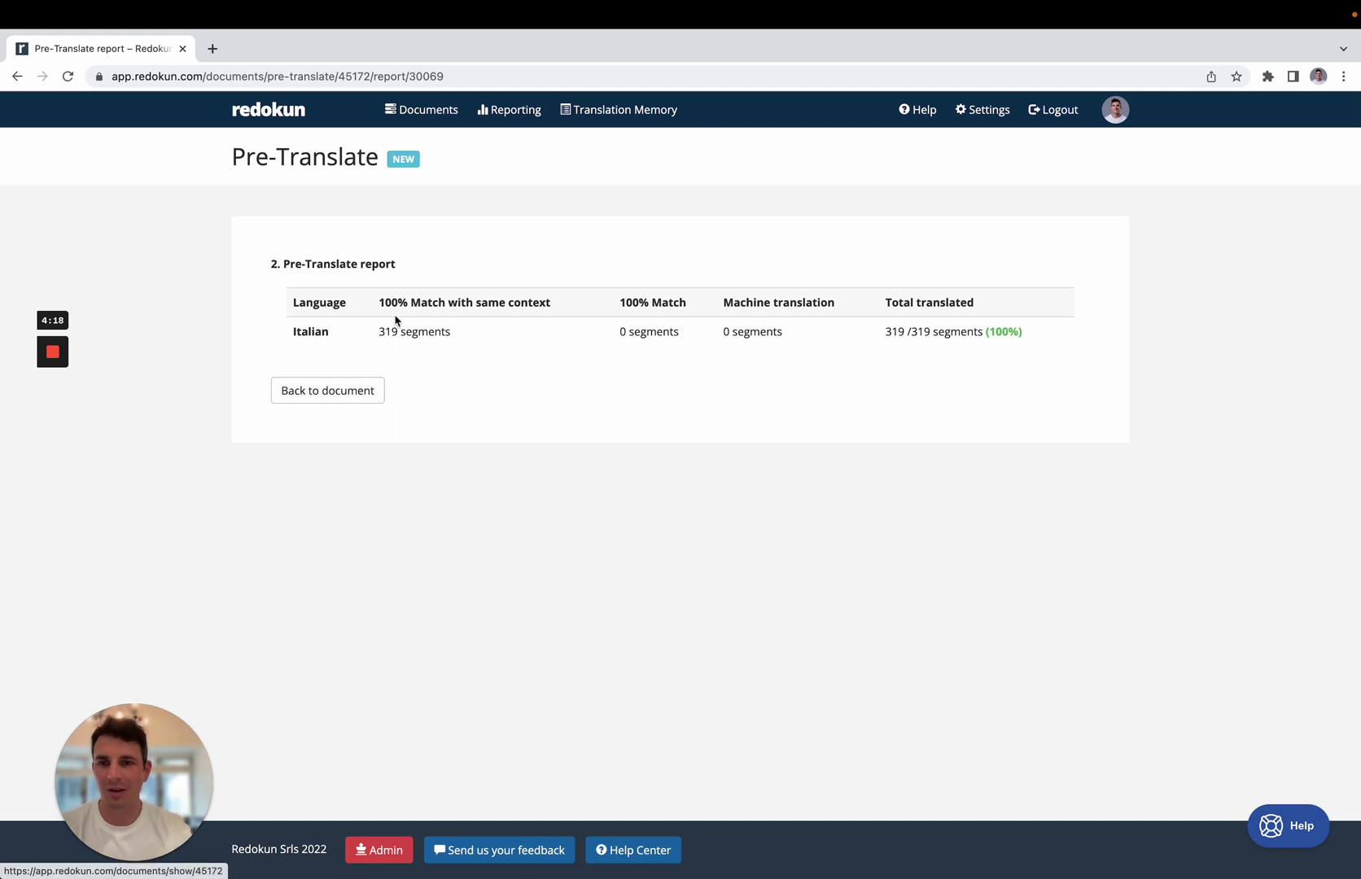
Check the 319 matched segments in the report and go back to the document page
left_click_drag(378, 332, 406, 332)
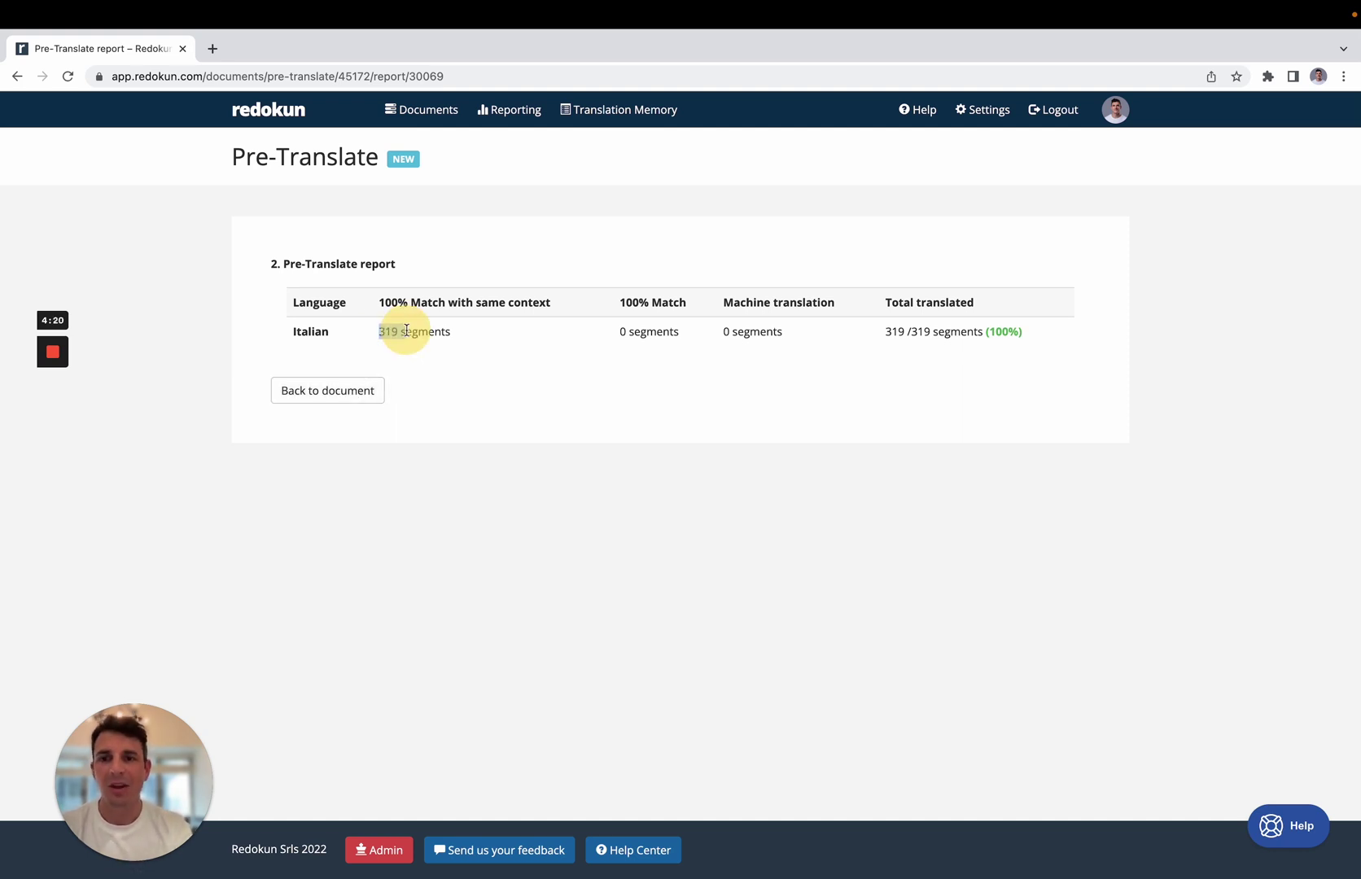
left_click(343, 396)
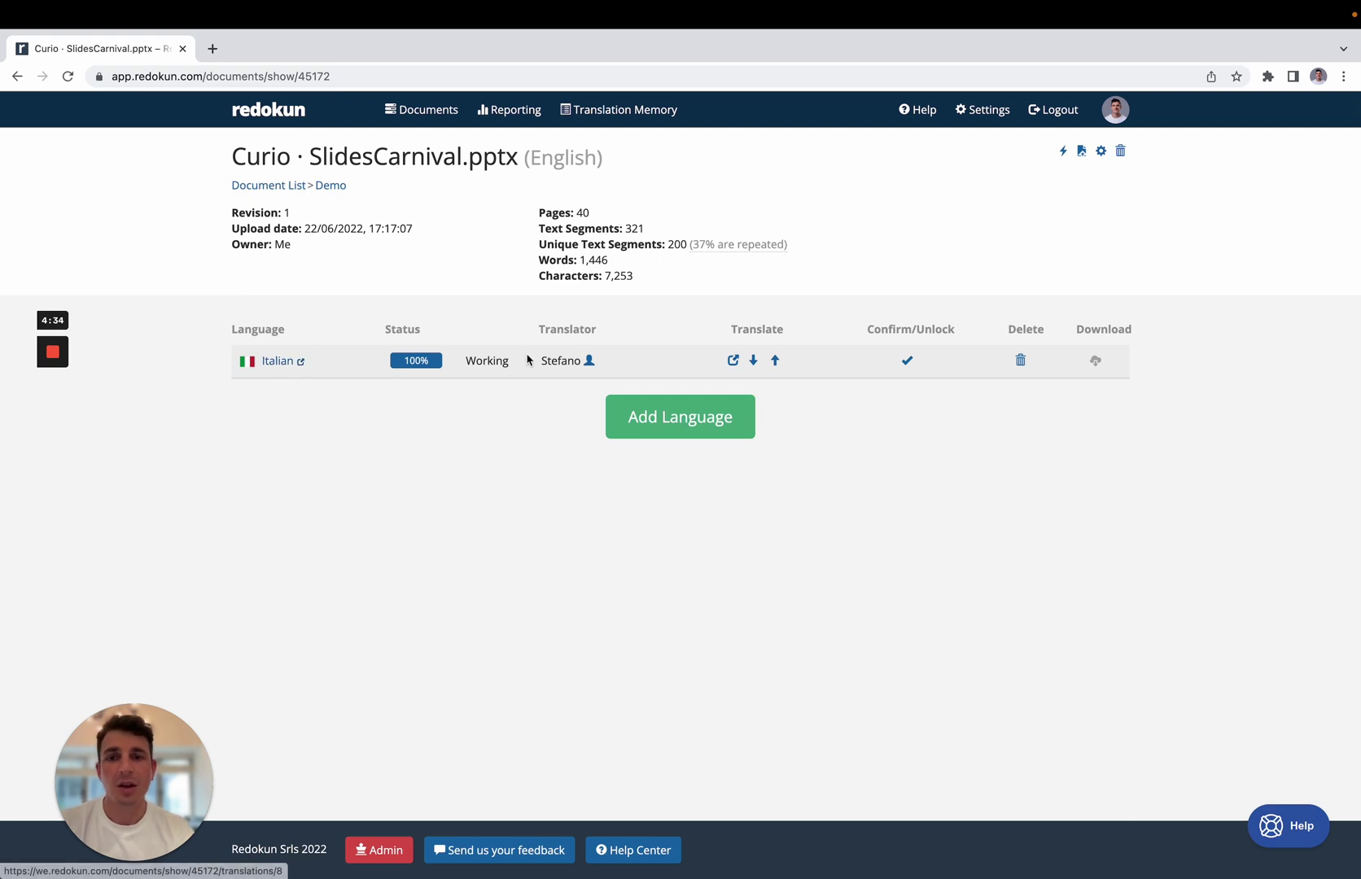
Post a test comment mentioning the translator on the Italian title sentence
left_click(278, 360)
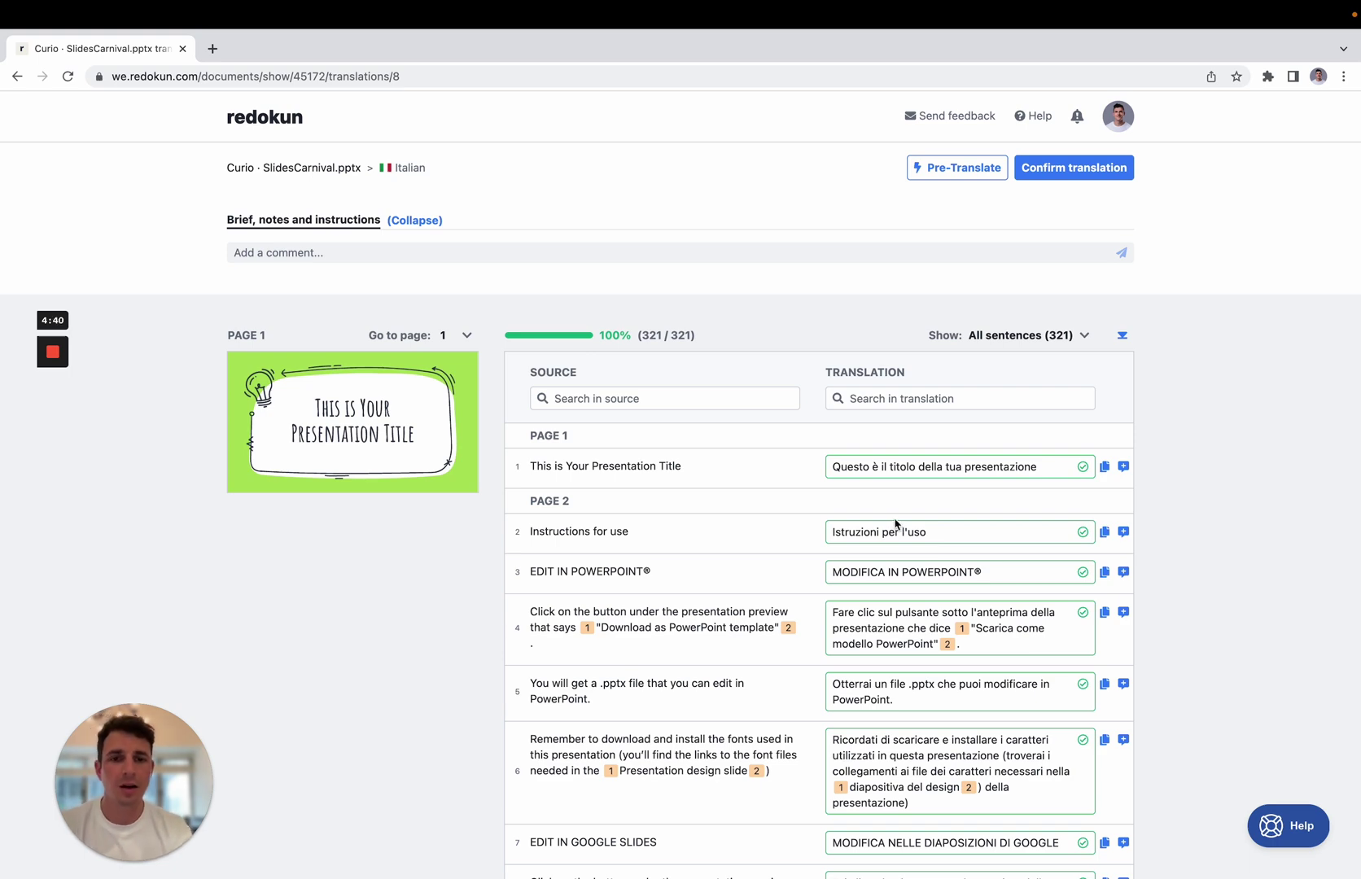
scroll(904, 490, "down", 2)
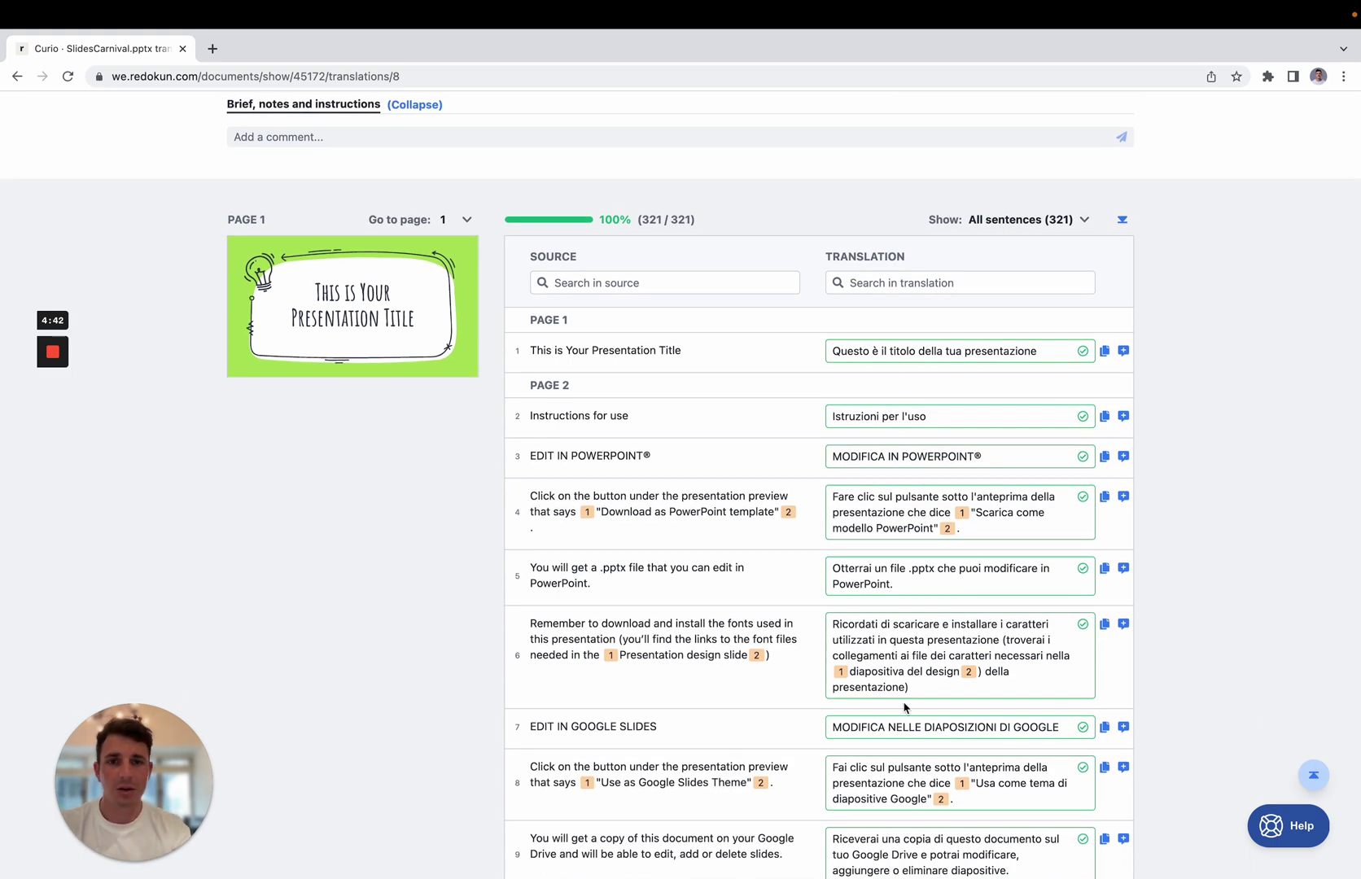
scroll(904, 704, "down", 2)
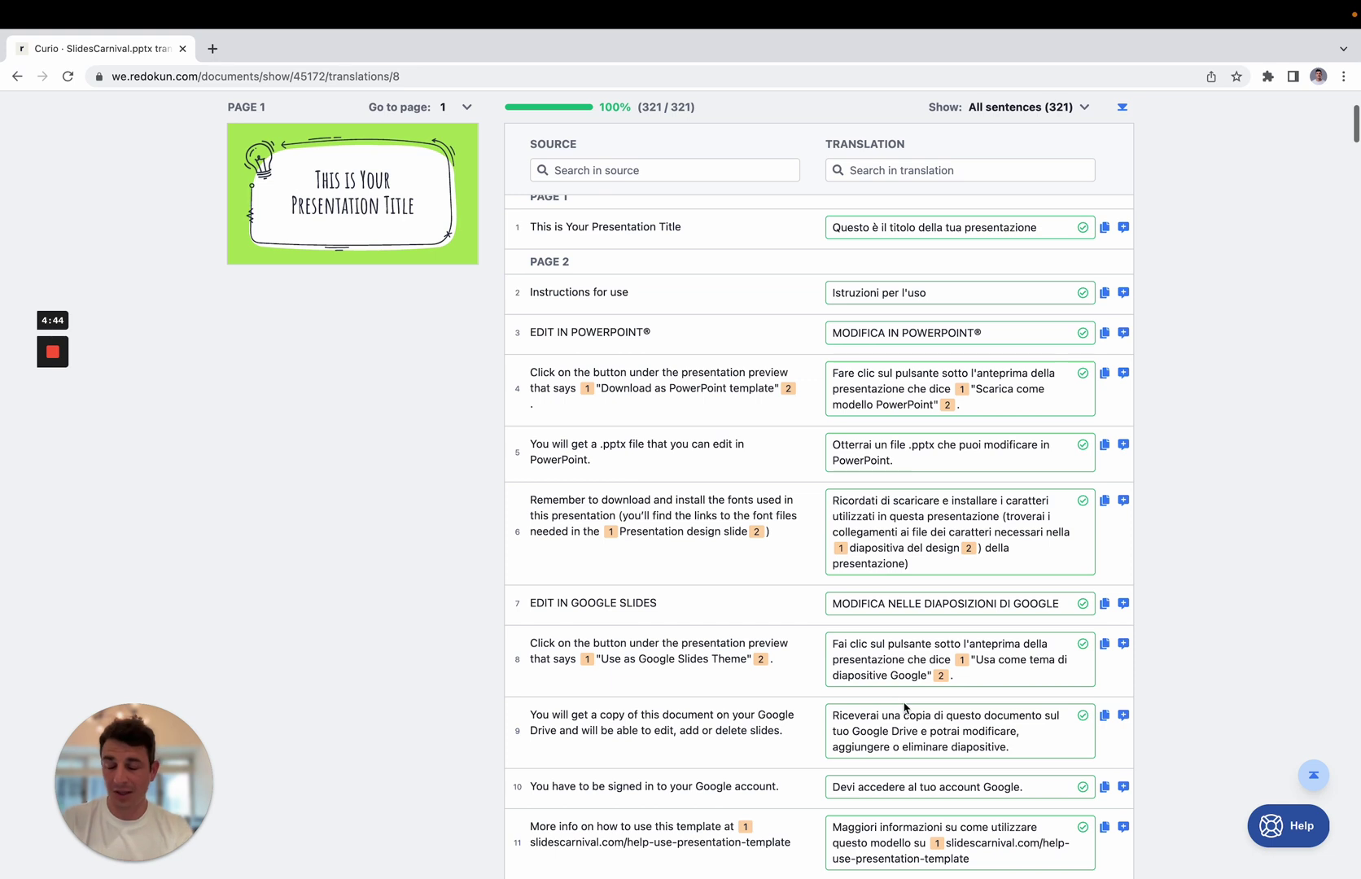
scroll(904, 703, "up", 1)
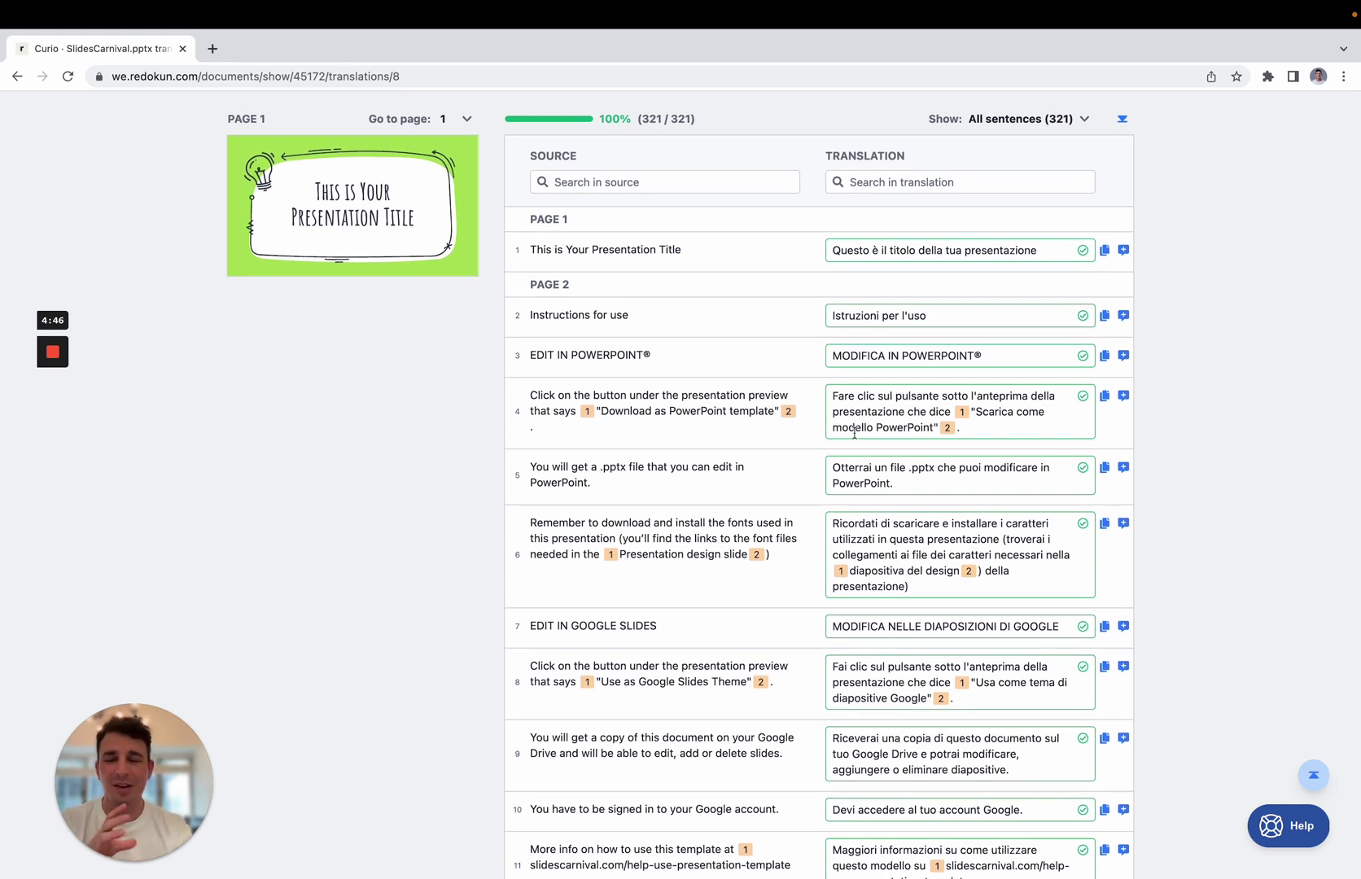
left_click(1124, 252)
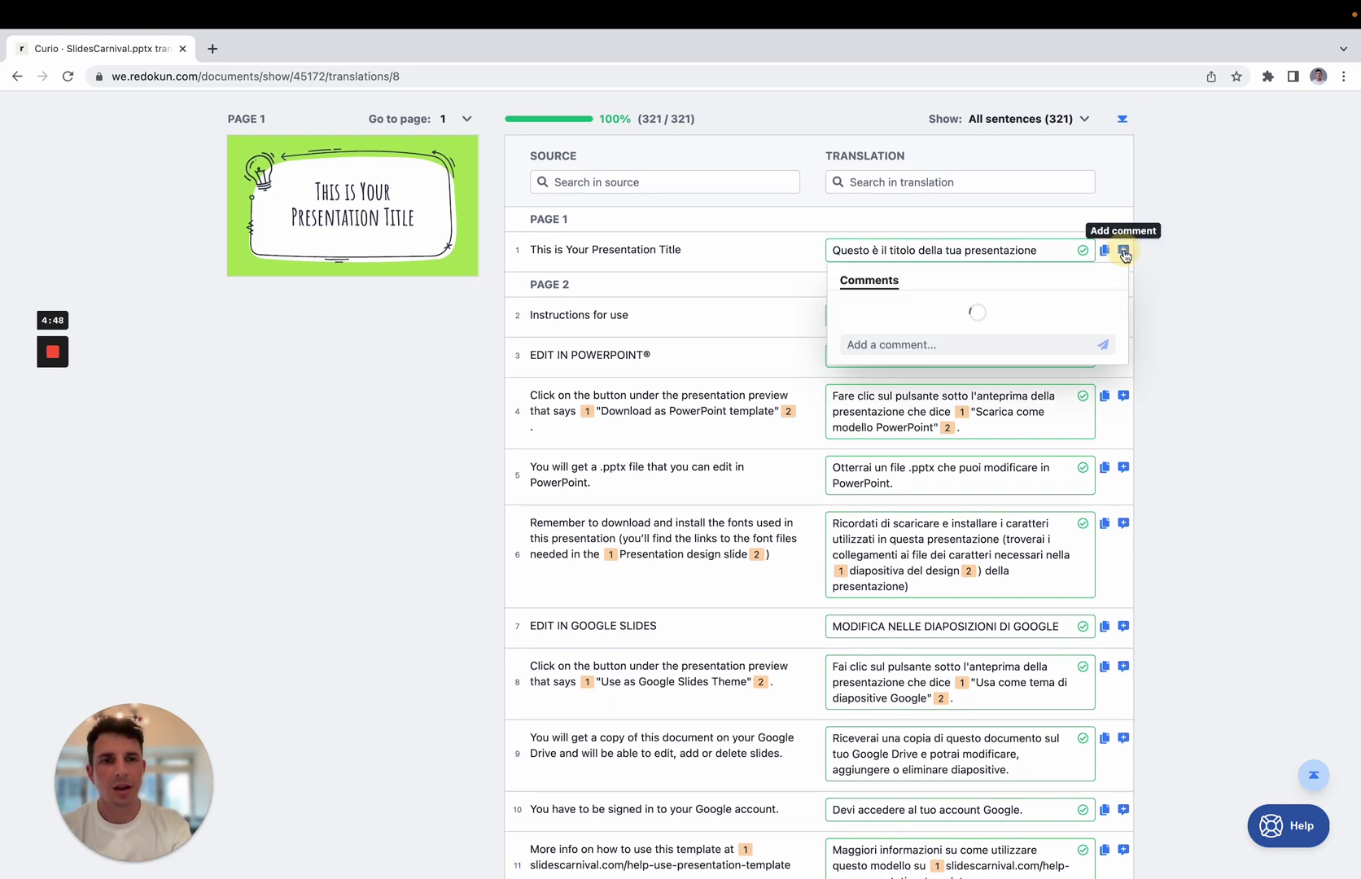
left_click(991, 311)
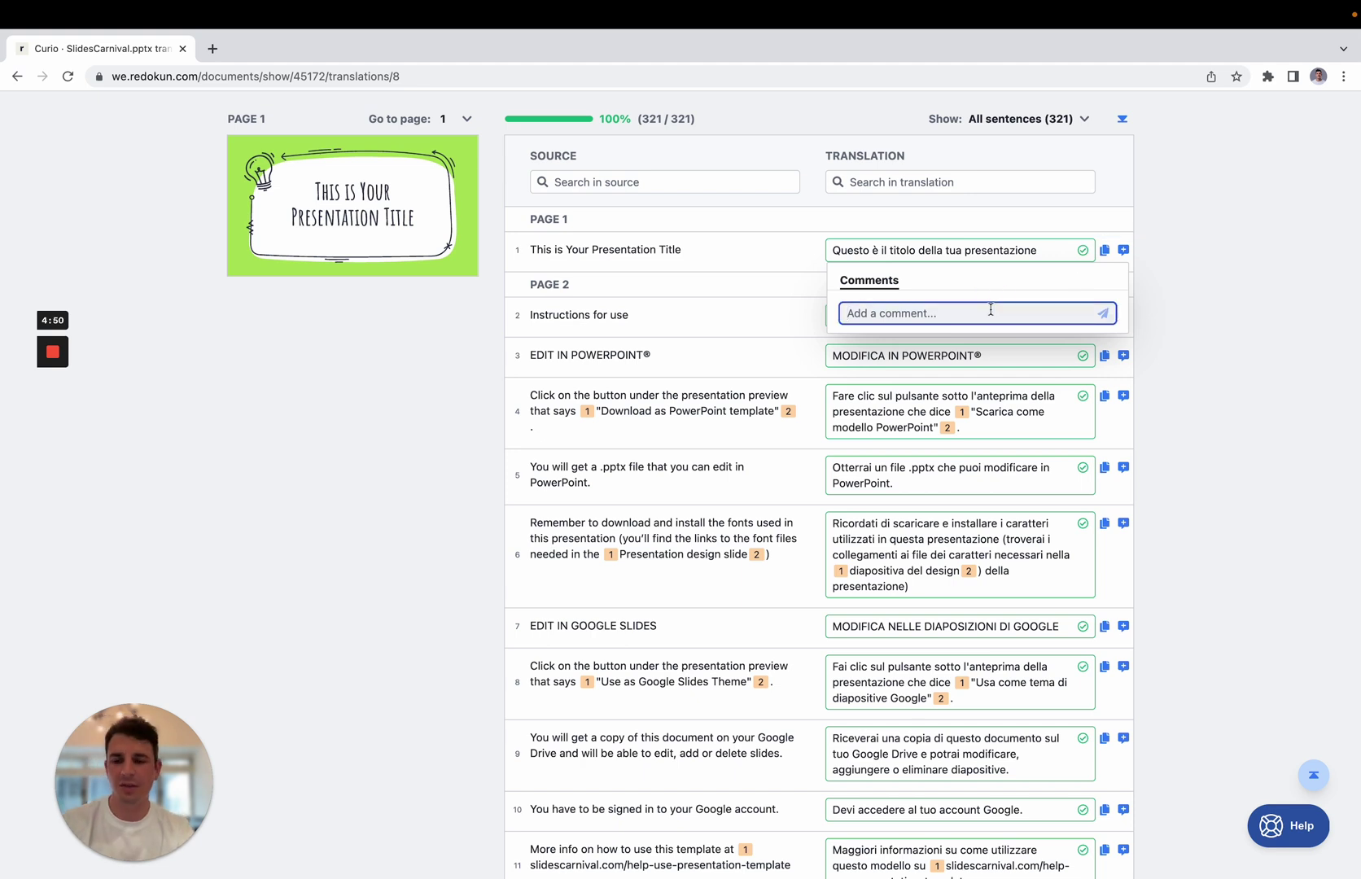
type("@")
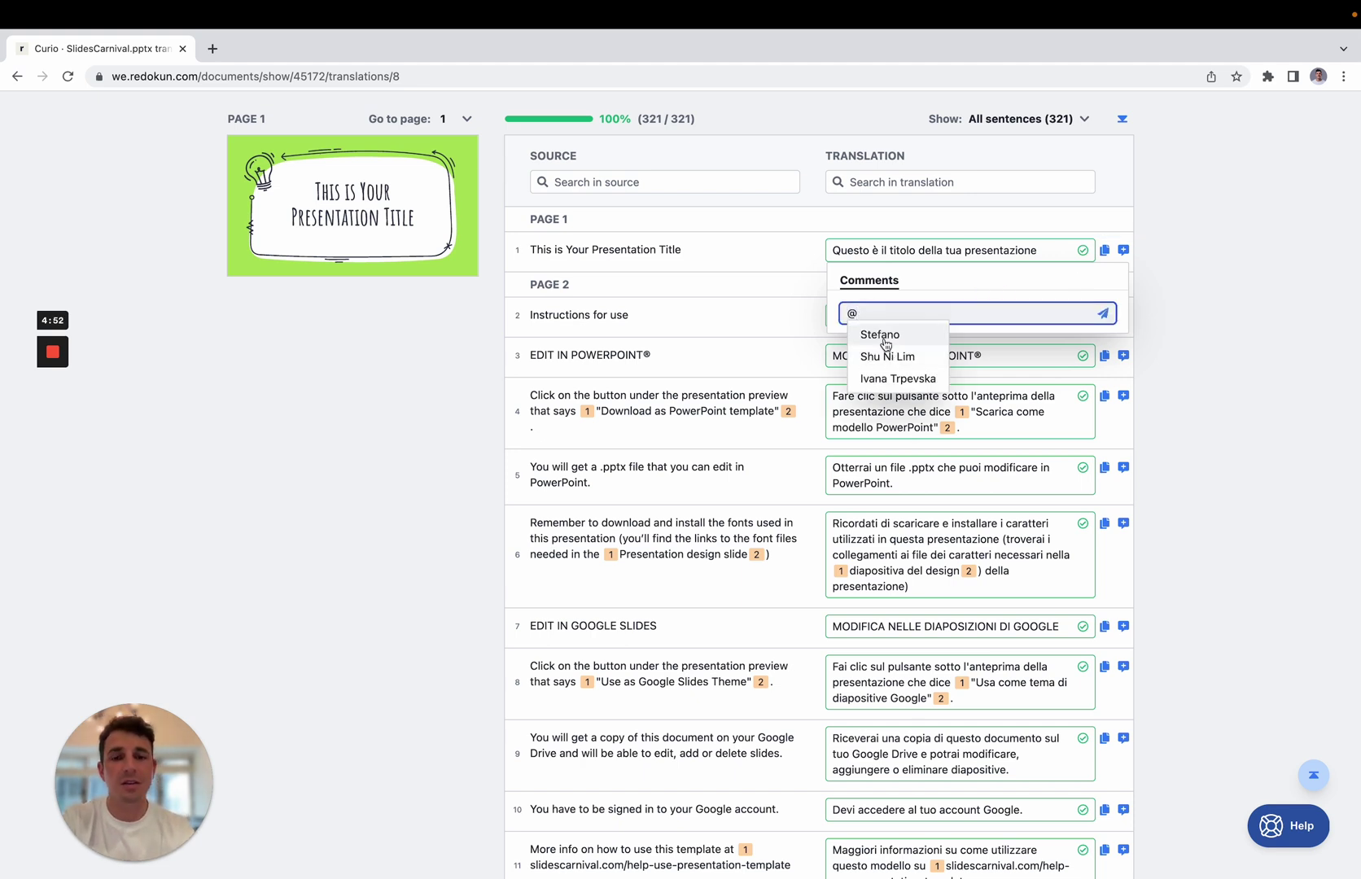
left_click(883, 335)
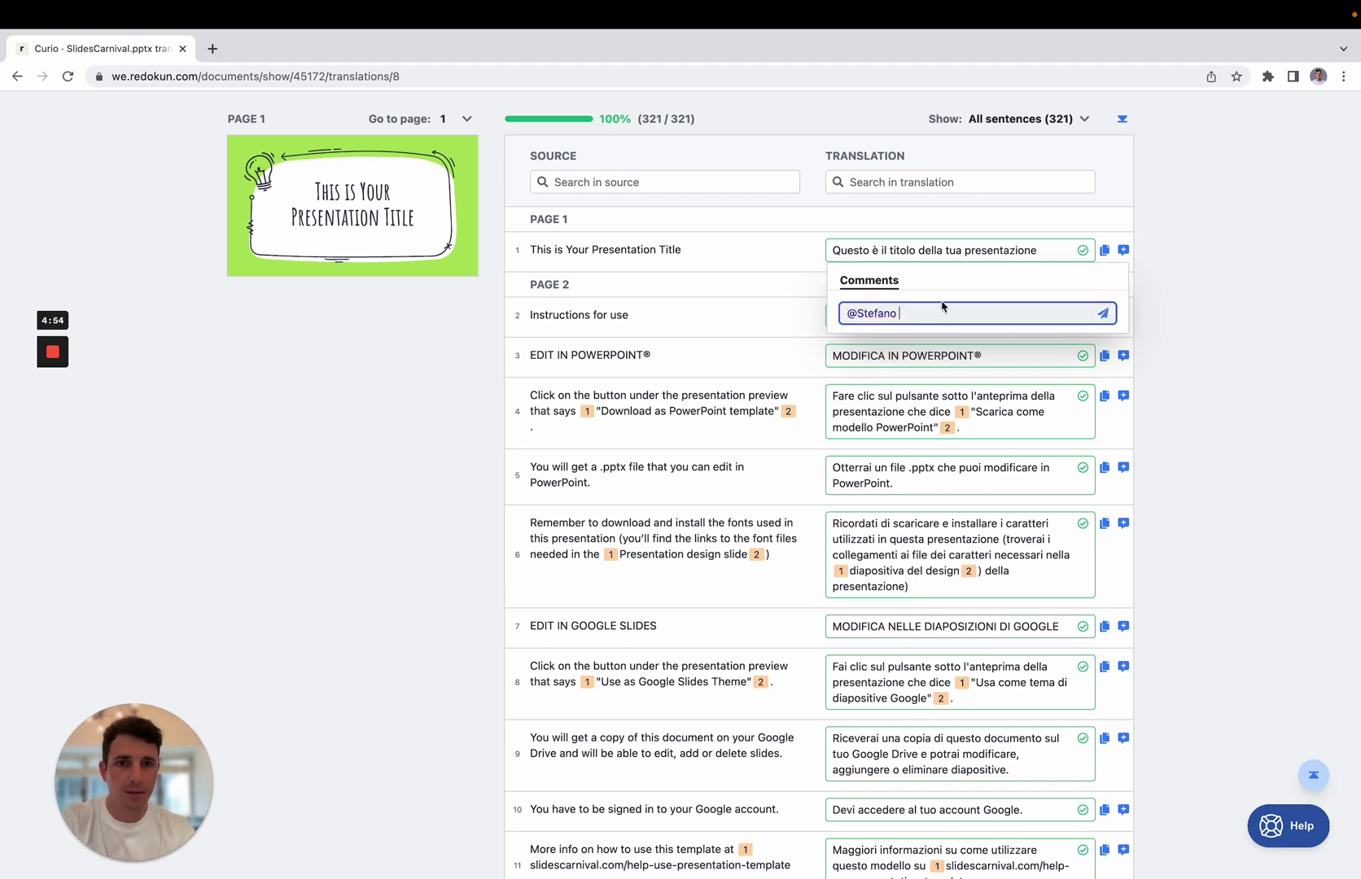
type("snadaln")
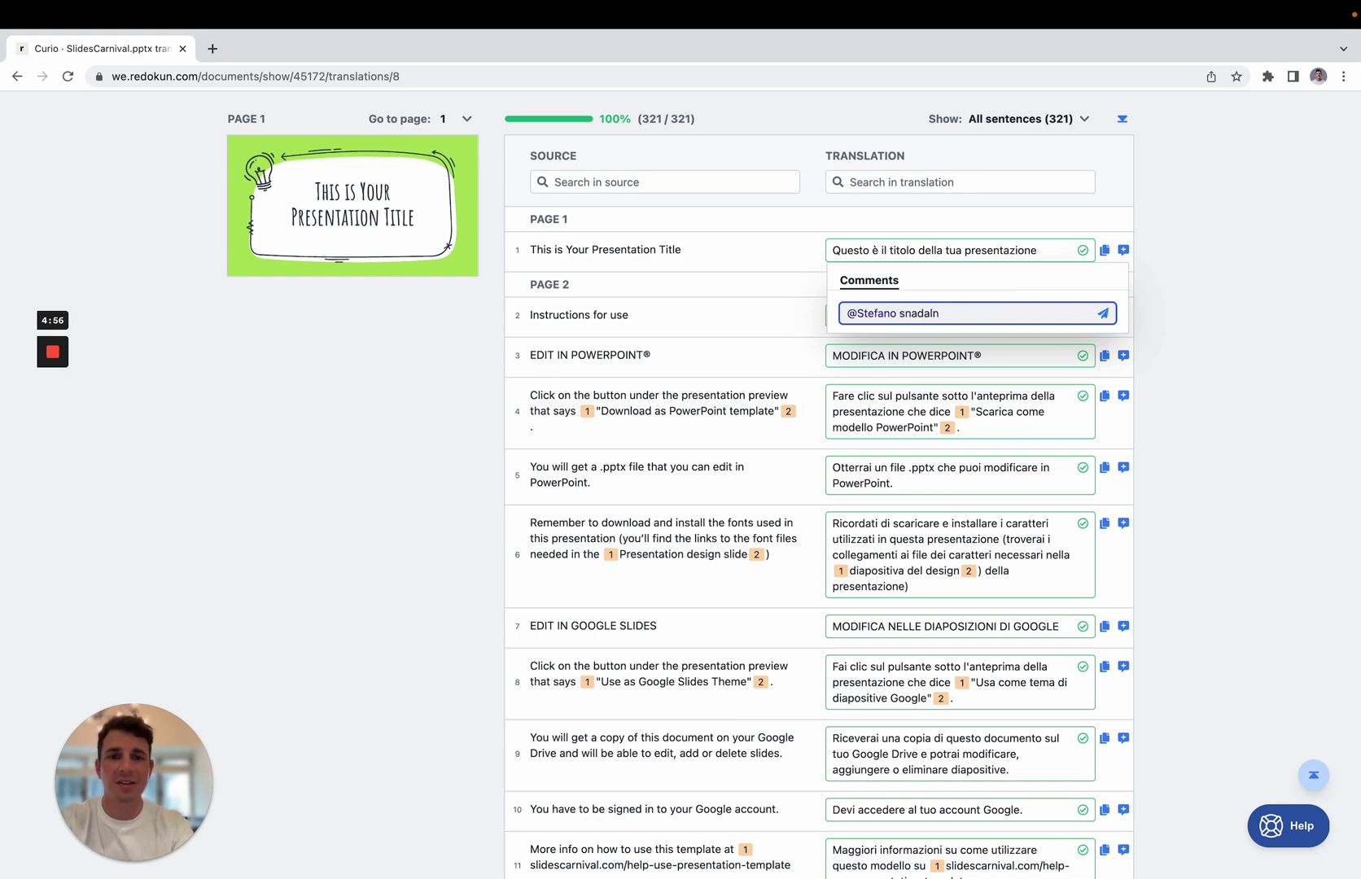
key("Return")
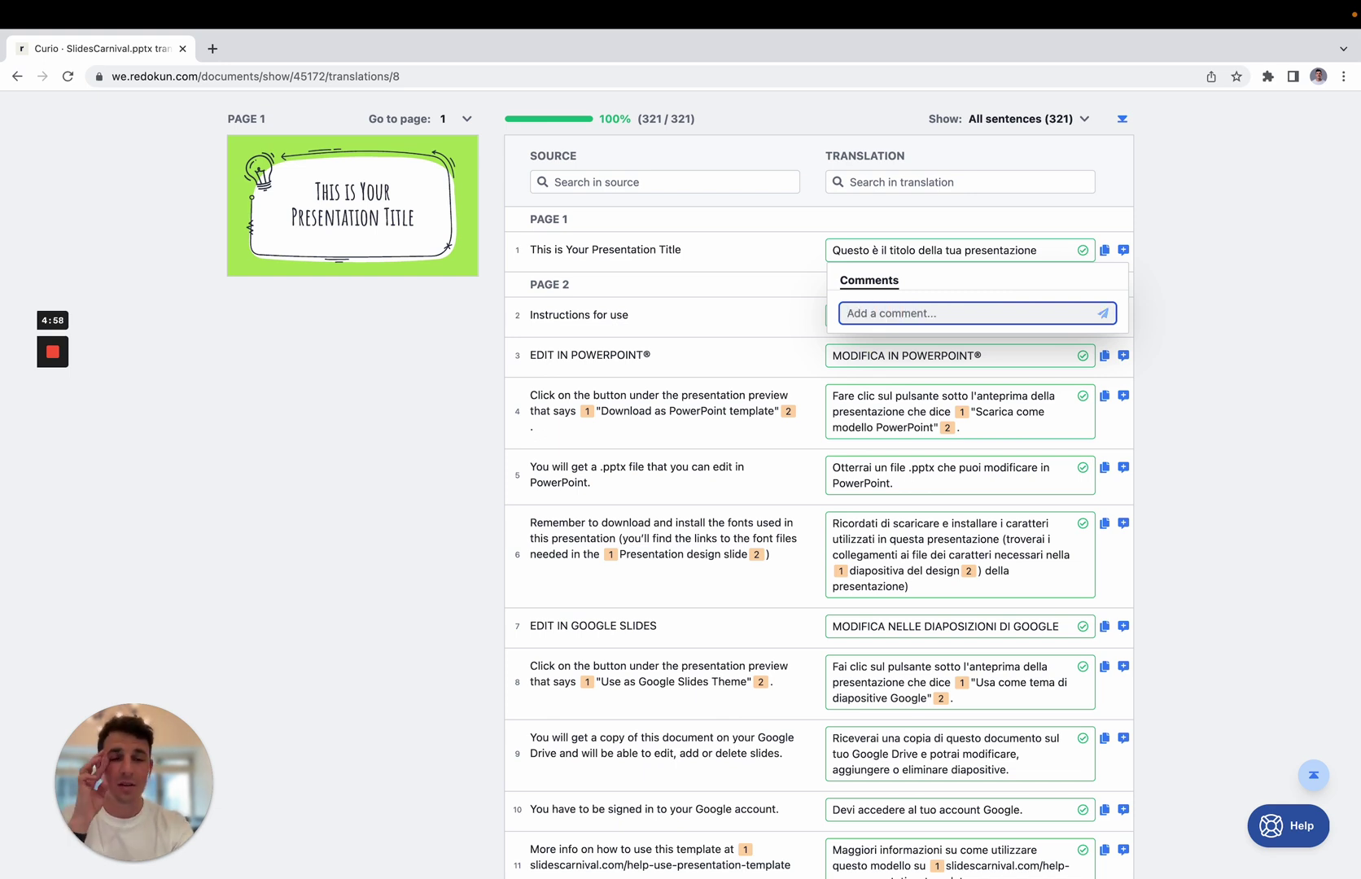
type("test")
key("Return")
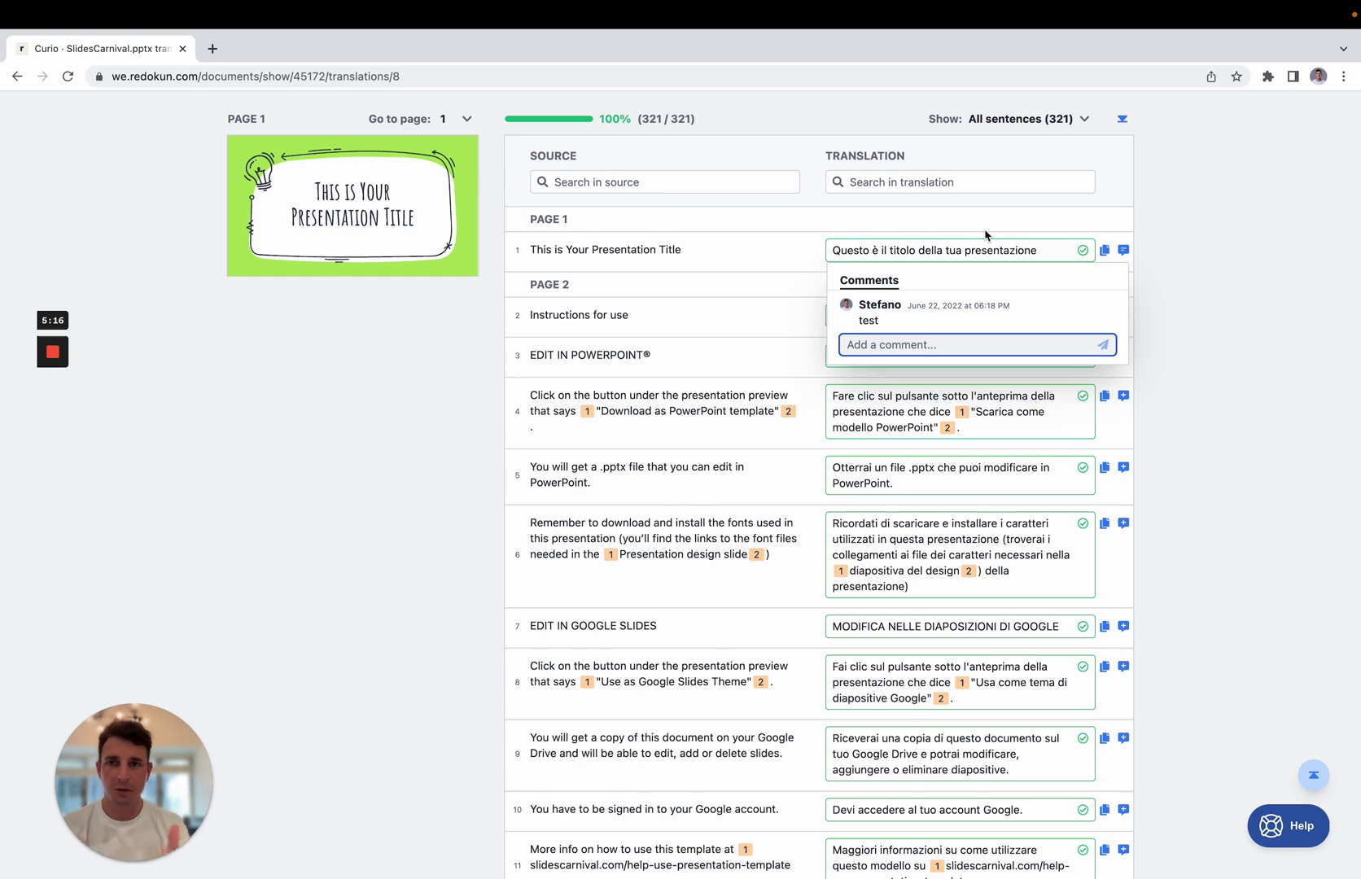
scroll(1077, 268, "up", 2)
scroll(1077, 269, "up", 1)
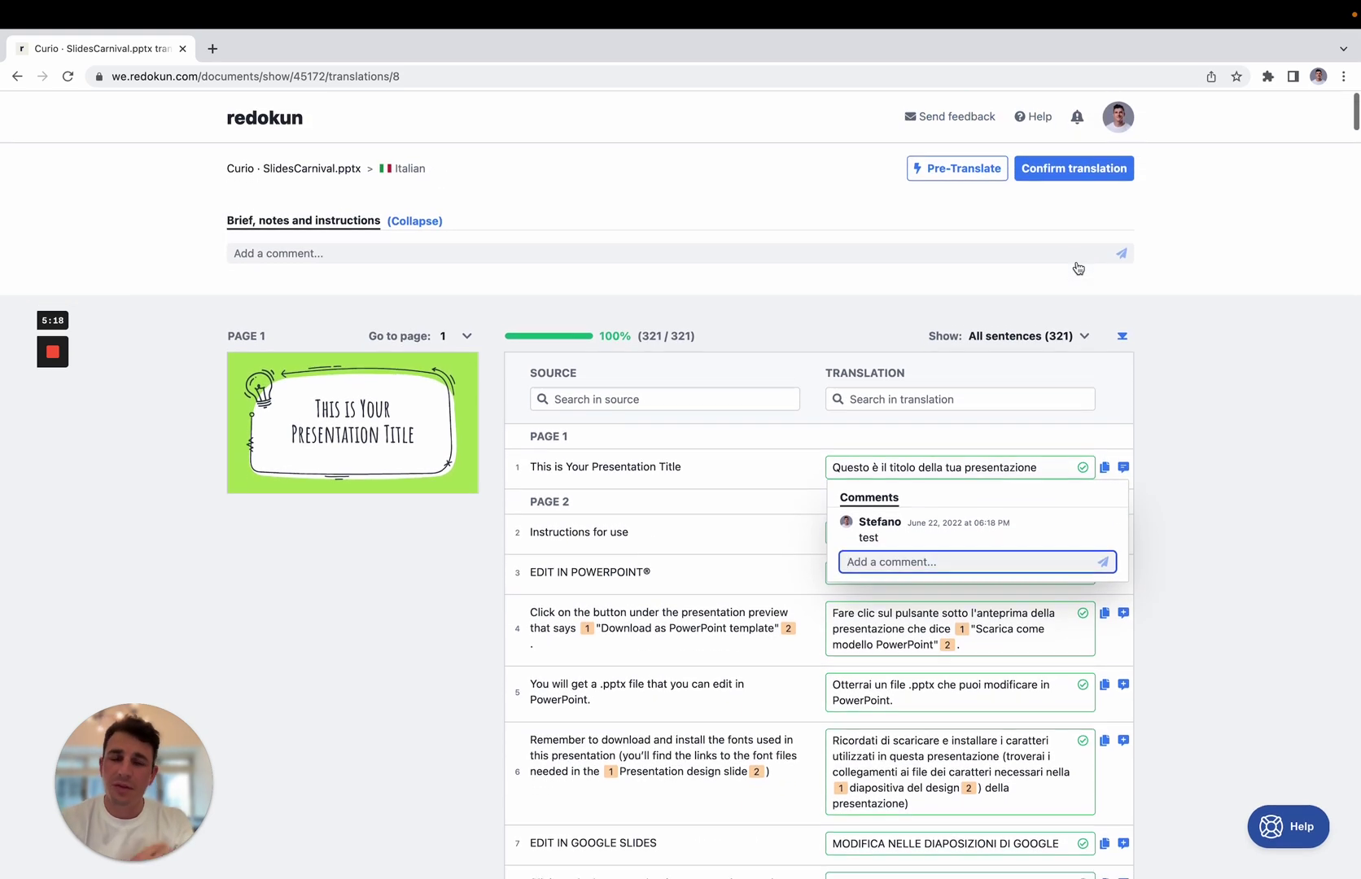
Confirm and lock the pre-translated Italian version, then return to the document page
left_click(1073, 168)
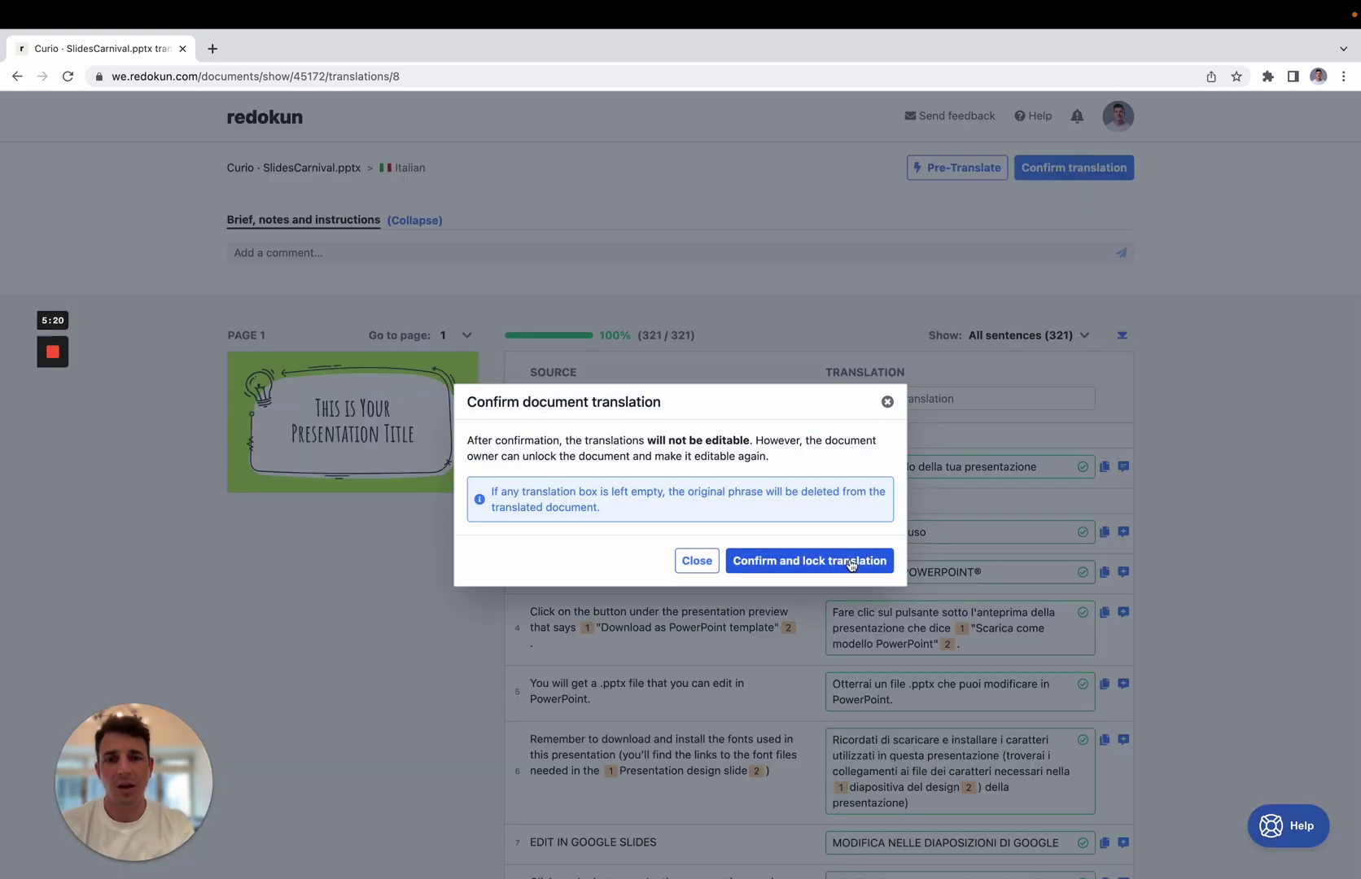
left_click(861, 560)
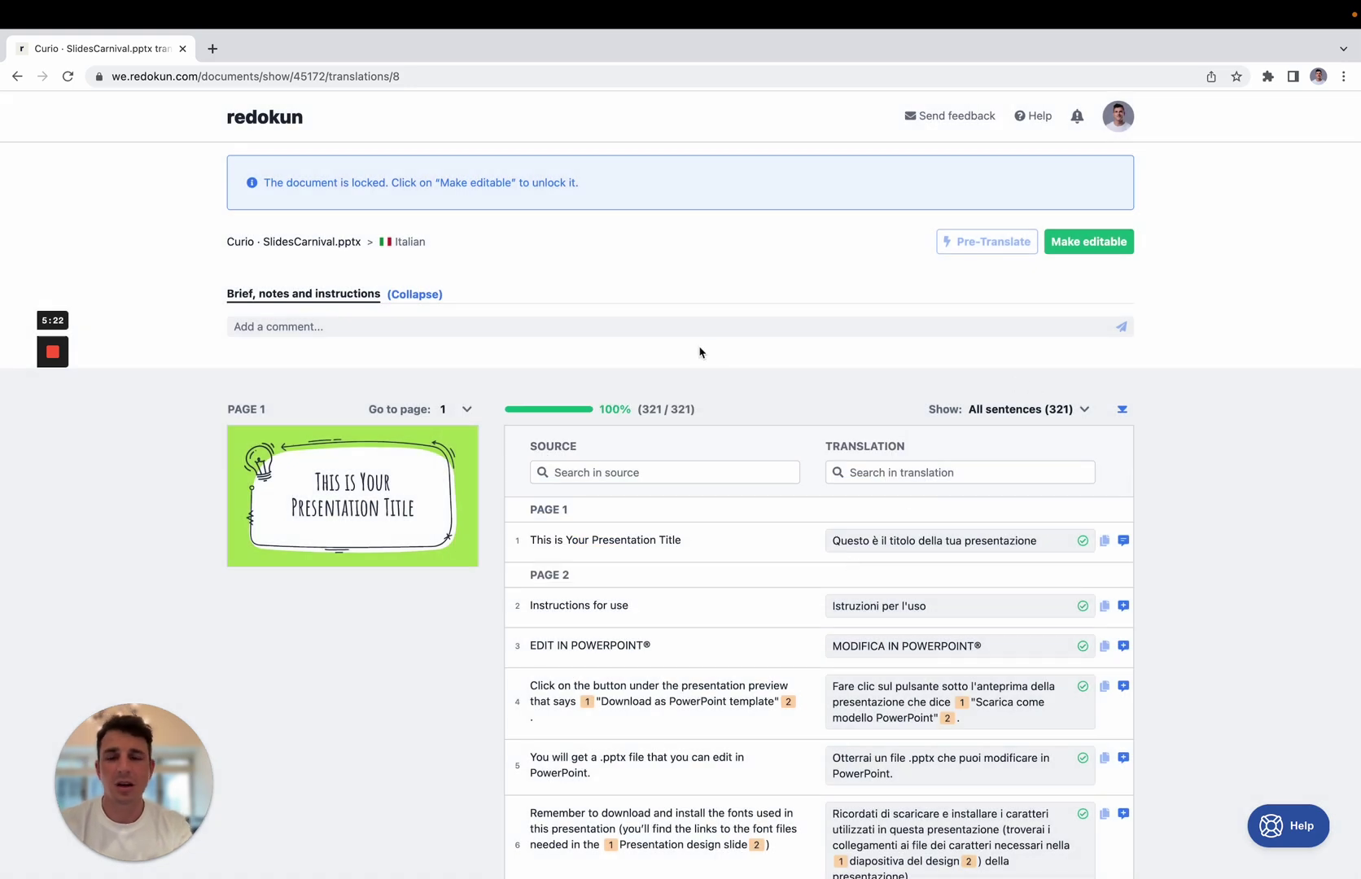
left_click(329, 243)
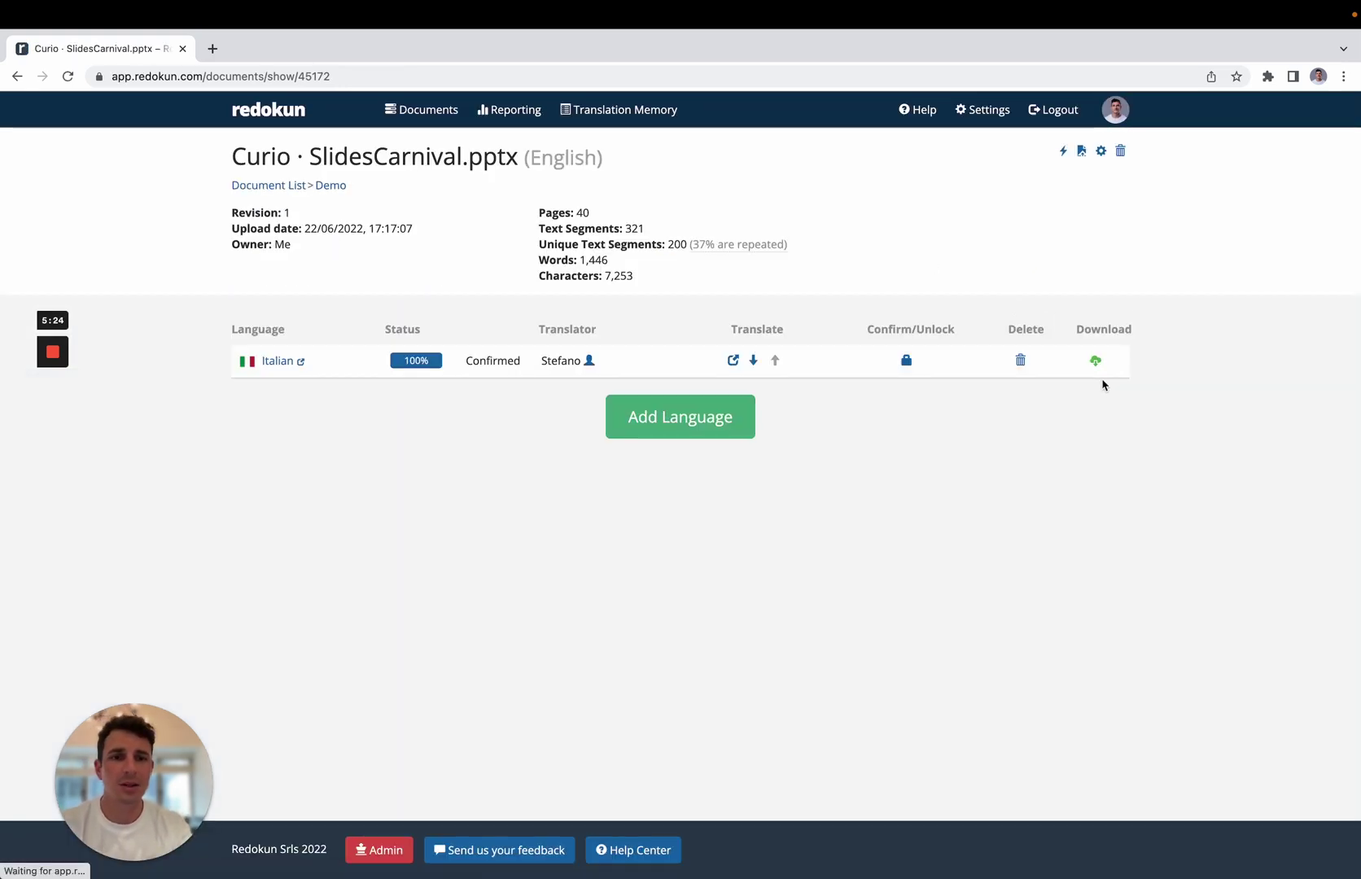
Generate and download the translated Italian file, counted at 1,446 words
left_click(1095, 361)
left_click(843, 341)
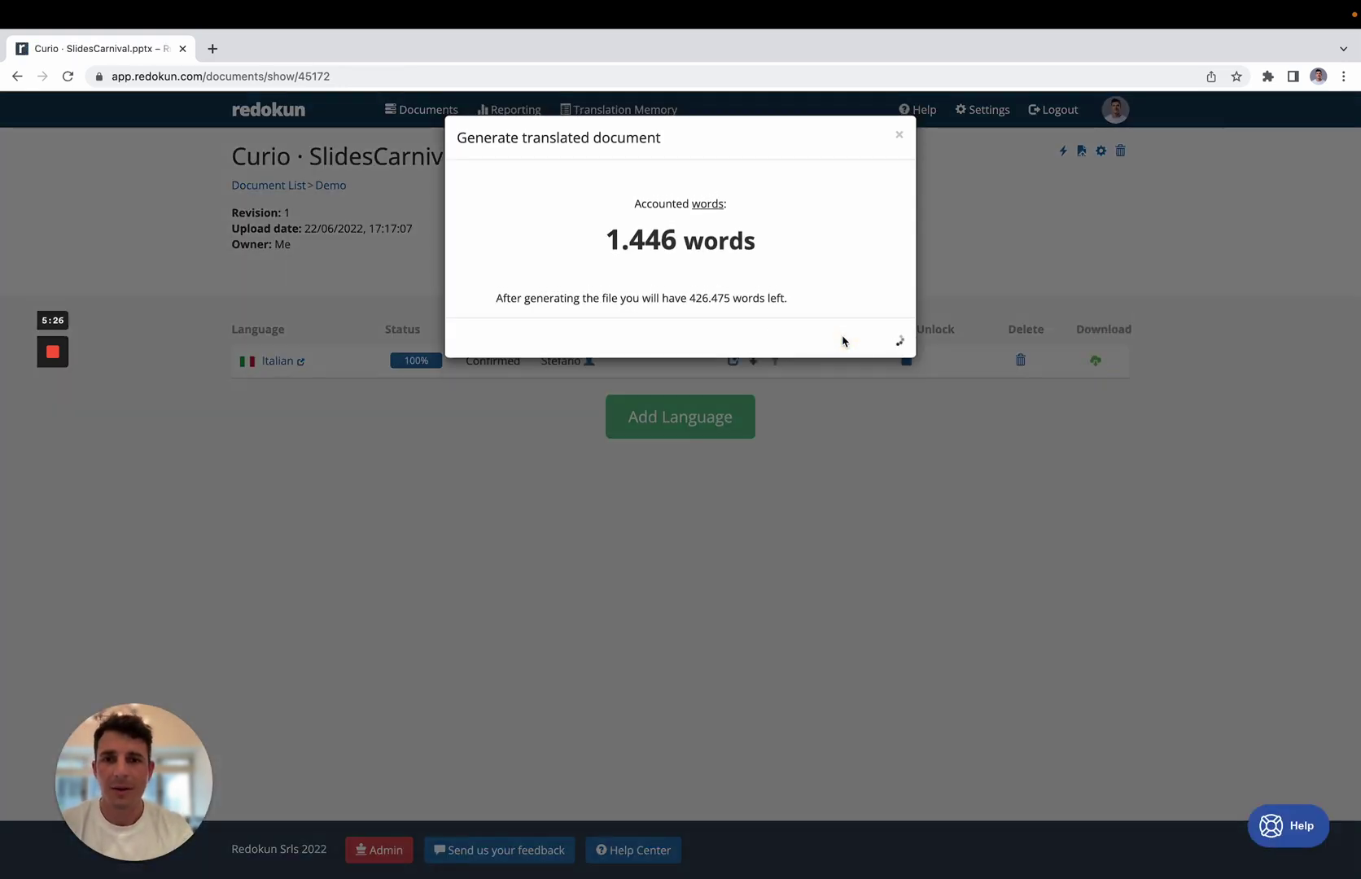